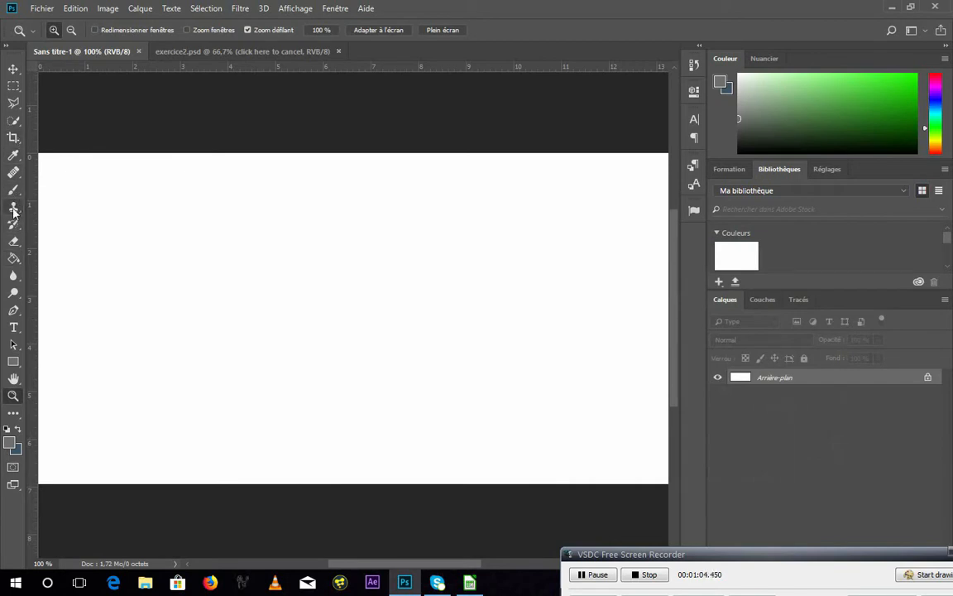
# Fill the white background with the grey foreground colour and check the reference design in exercice2.psd
pyautogui.click(14, 258)
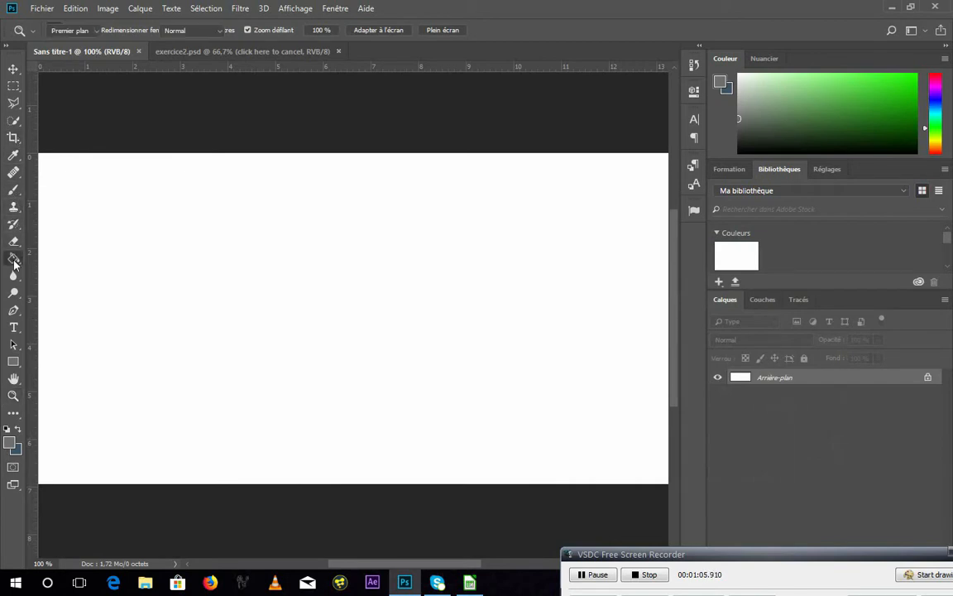
pyautogui.click(194, 273)
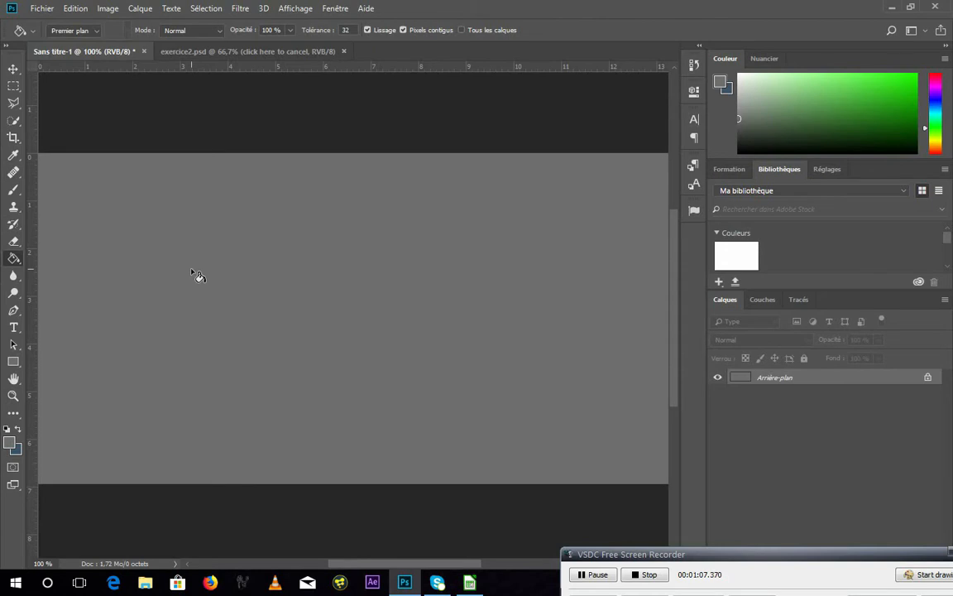
pyautogui.click(12, 86)
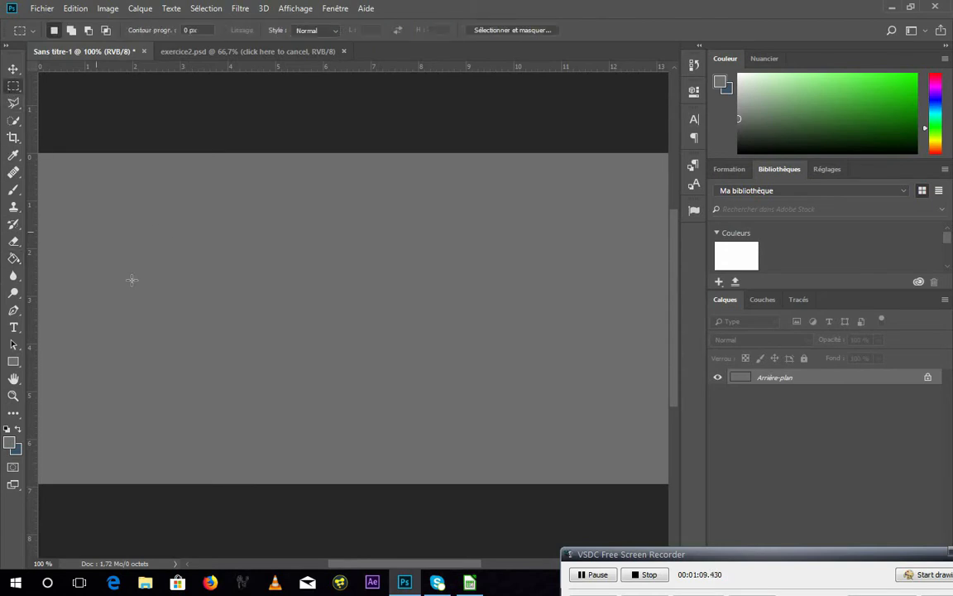
pyautogui.click(178, 52)
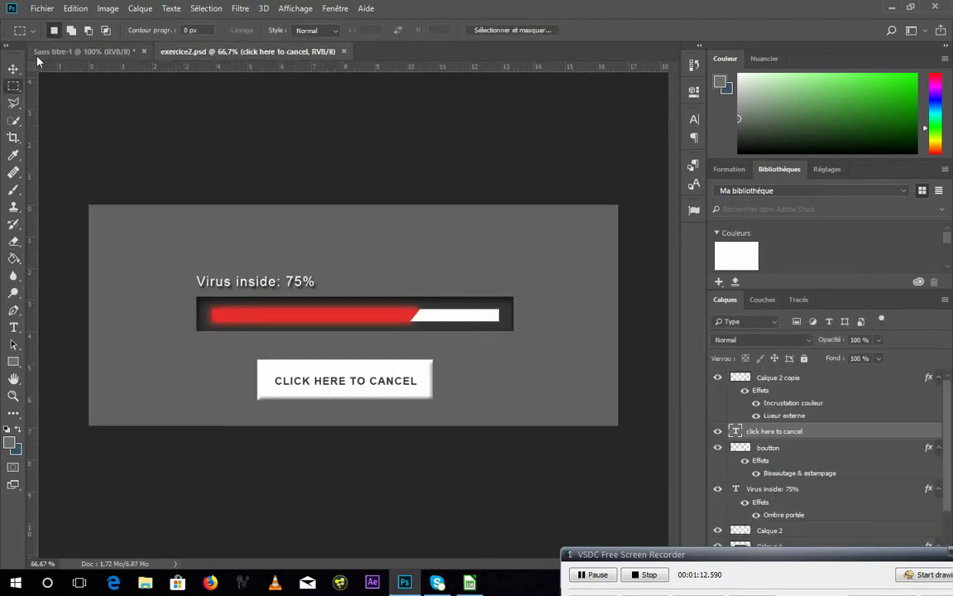
pyautogui.click(49, 52)
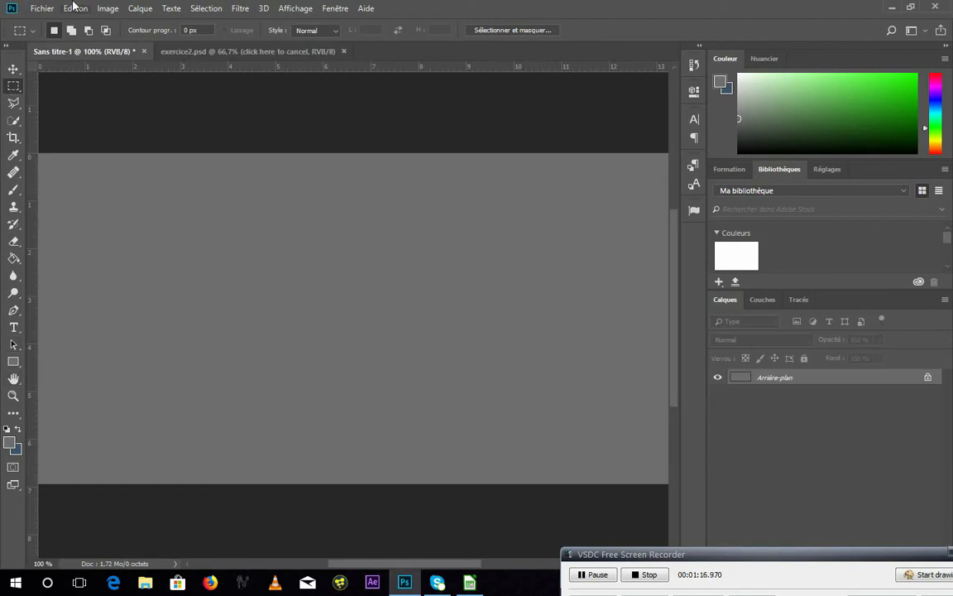
# Add a new layer named Calque 1 above the background, with Normal mode and 100% opacity
pyautogui.click(137, 8)
pyautogui.moveTo(199, 25)
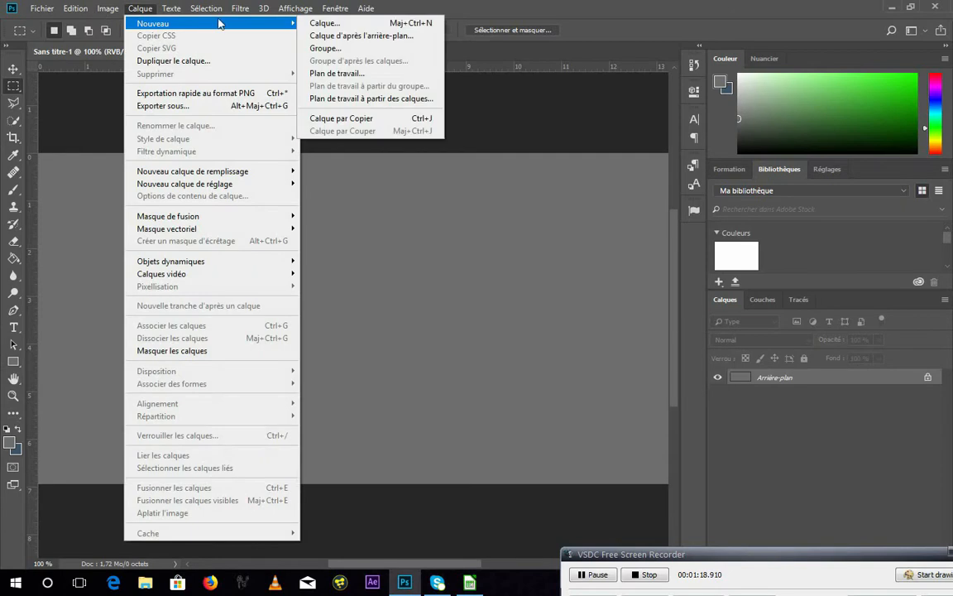
pyautogui.click(324, 23)
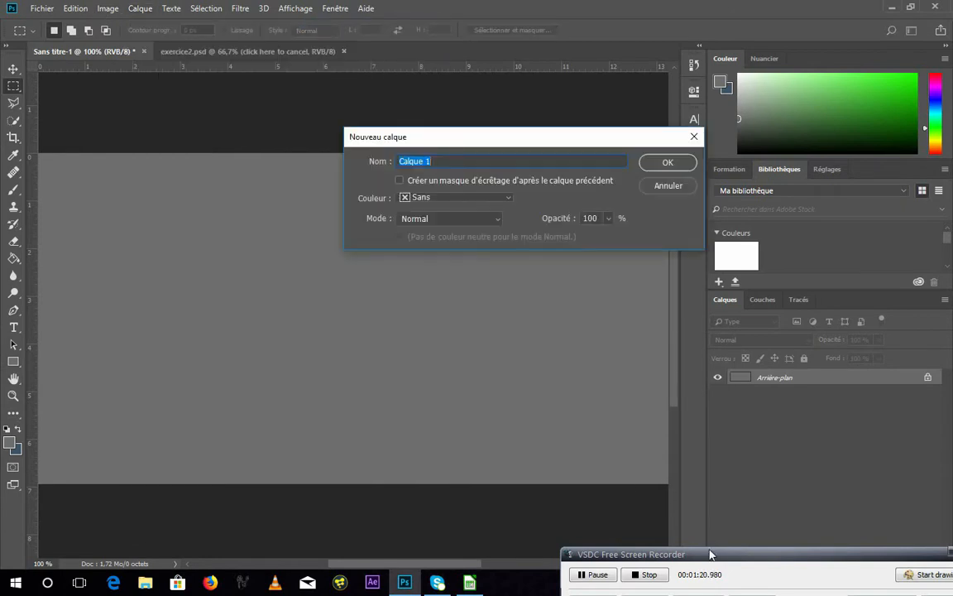
pyautogui.moveTo(712, 556); pyautogui.dragTo(200, 573)
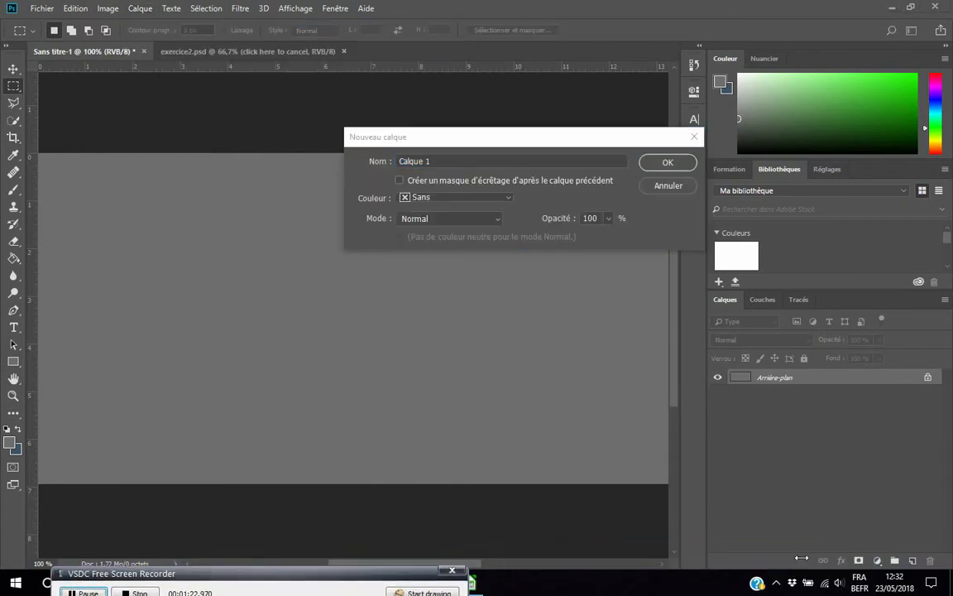
pyautogui.click(478, 161)
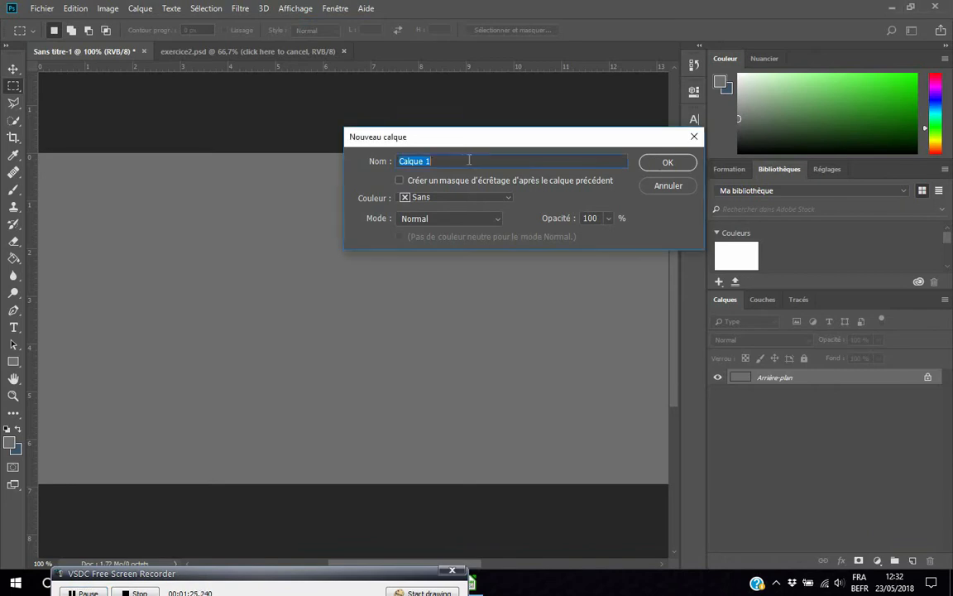
pyautogui.click(668, 163)
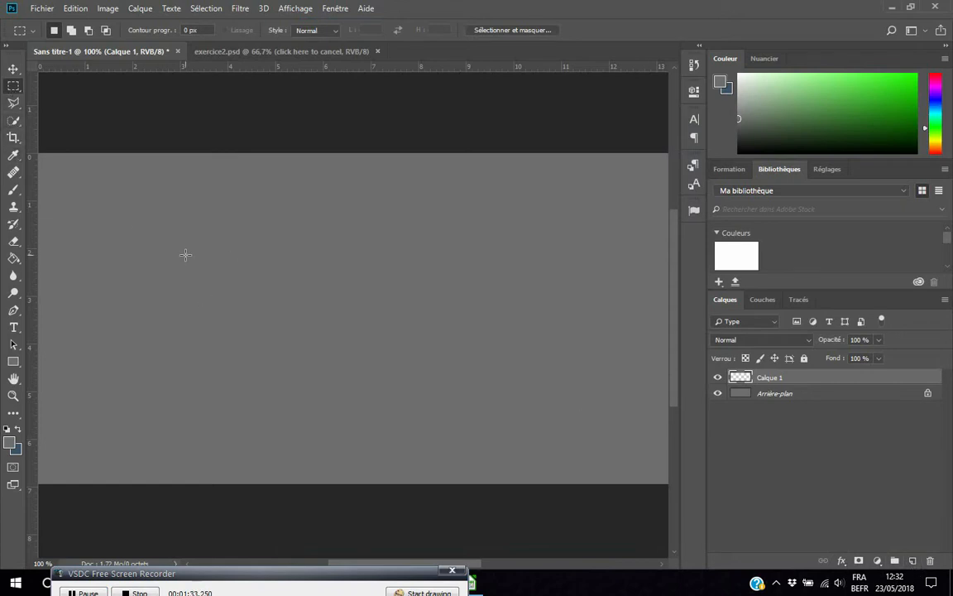
# Draw a centred rectangular selection about 7.2 by 1.8 ruler units on Calque 1, fill it with dark grey #555555, and deselect
pyautogui.moveTo(180, 279); pyautogui.dragTo(524, 365)
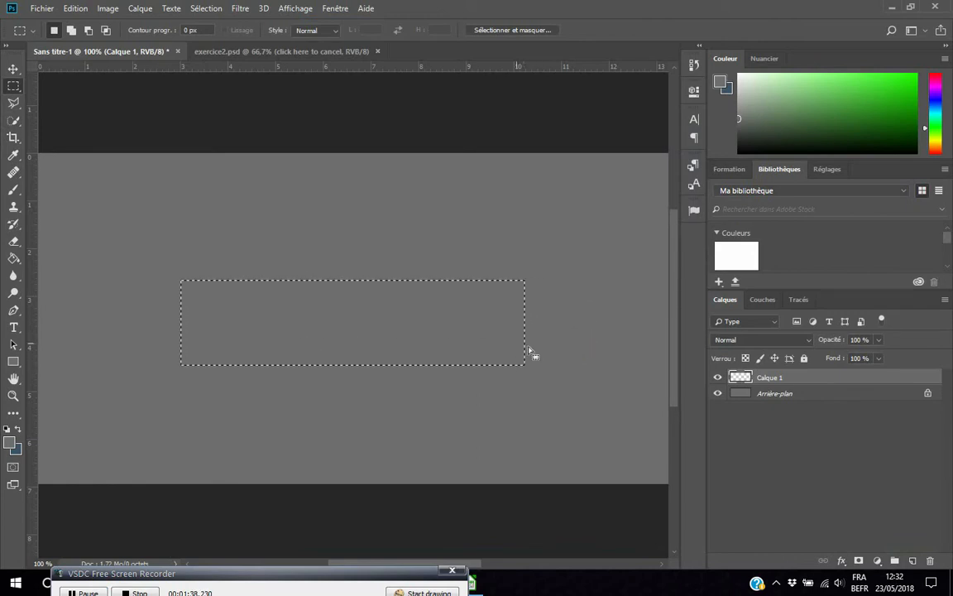
pyautogui.click(11, 444)
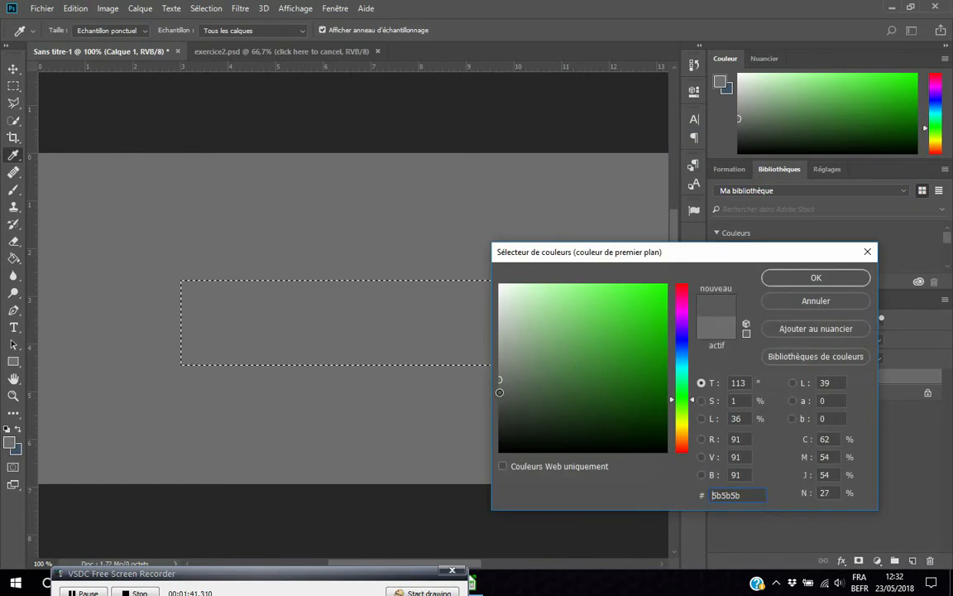
pyautogui.moveTo(500, 395); pyautogui.dragTo(498, 396)
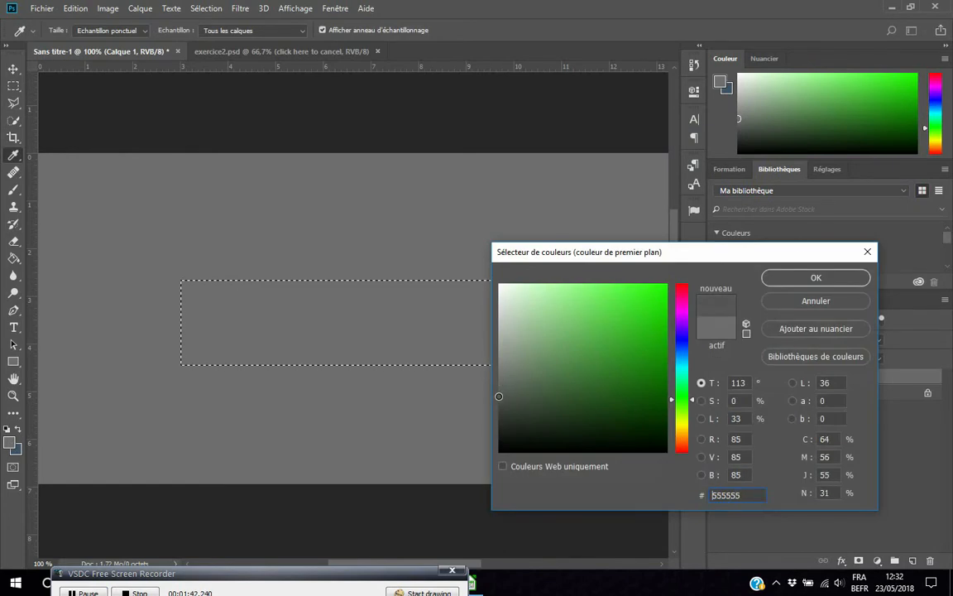
pyautogui.click(812, 278)
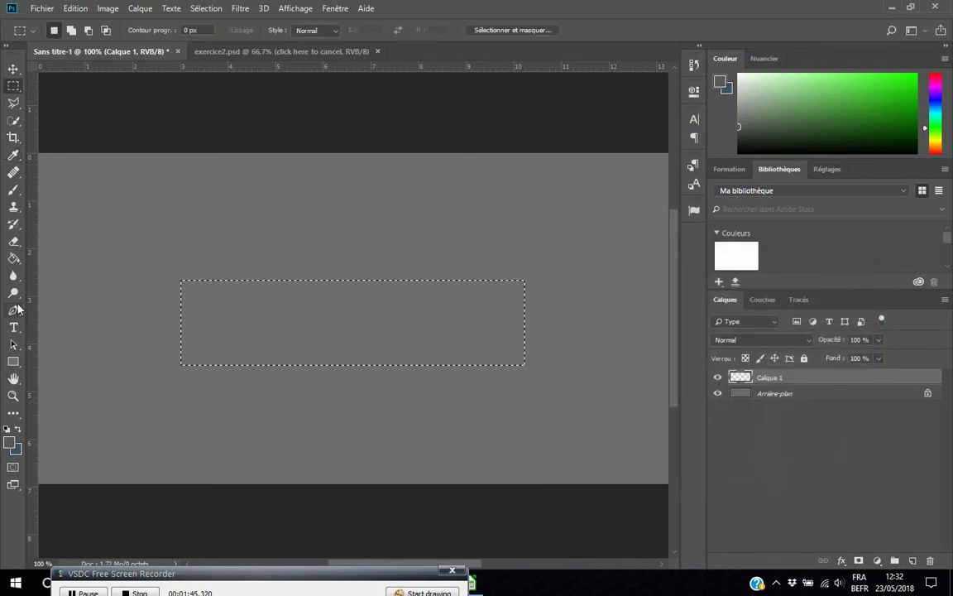
pyautogui.click(13, 258)
pyautogui.click(219, 323)
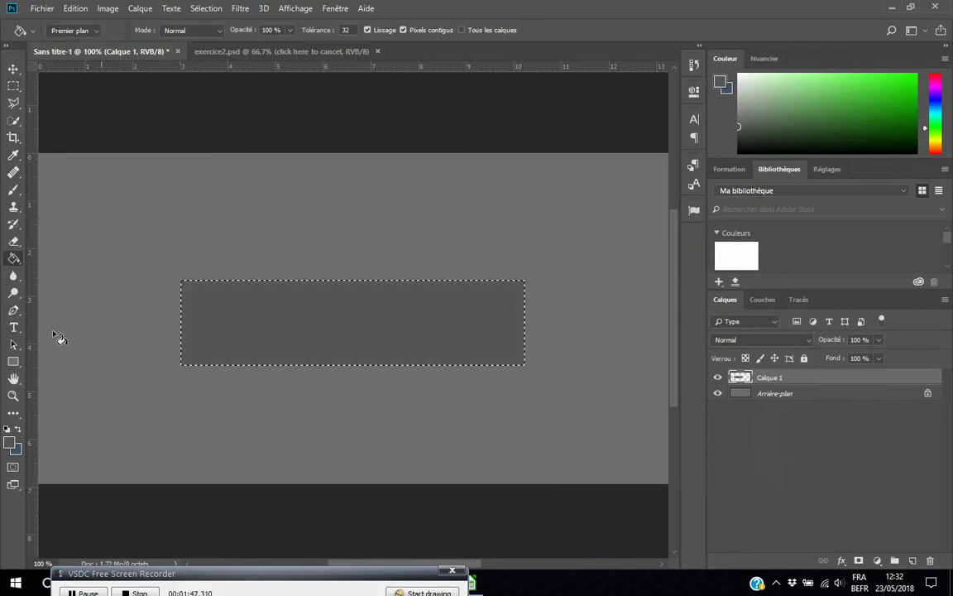
pyautogui.click(13, 85)
pyautogui.click(169, 209)
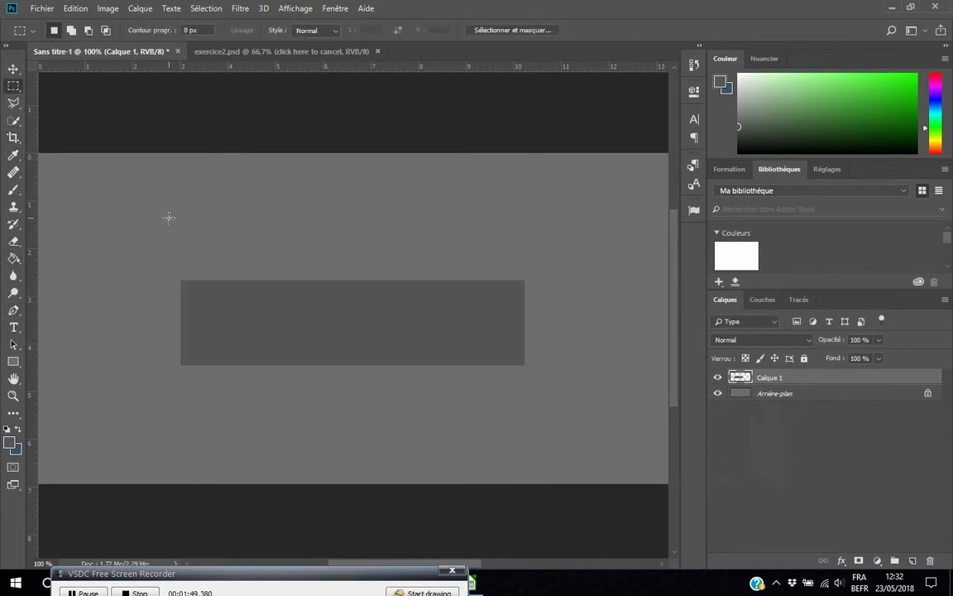
# Add an inner shadow (Ombre interne) to the dark grey rectangle's layer with a 7 px distance and a 124° angle
pyautogui.click(138, 10)
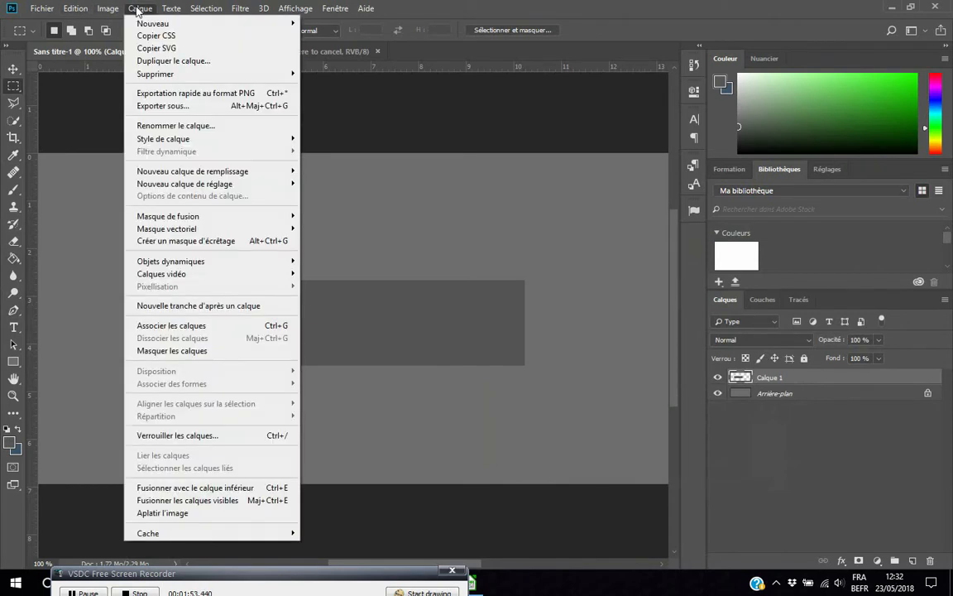
pyautogui.moveTo(158, 140)
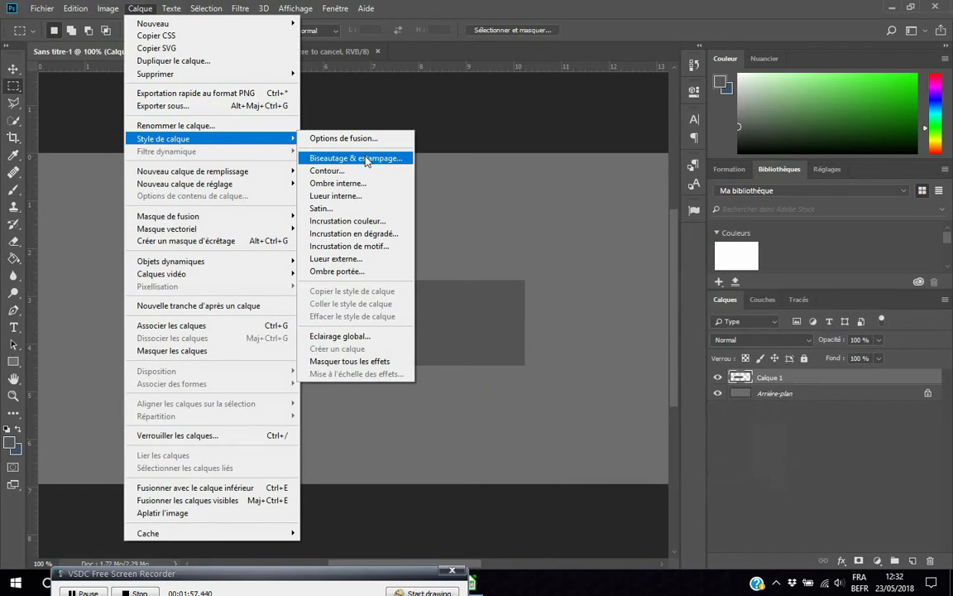
pyautogui.click(357, 184)
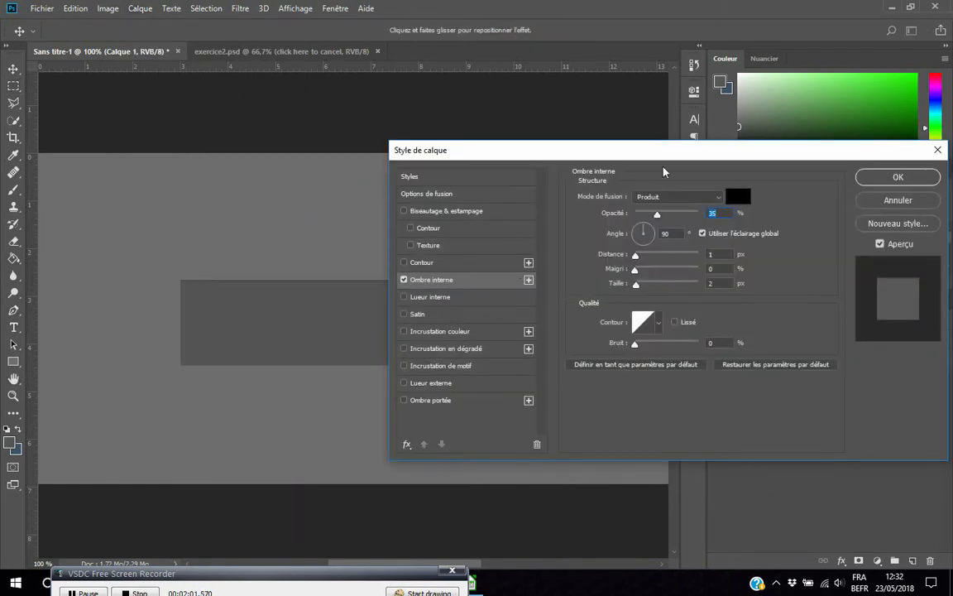
pyautogui.moveTo(646, 154); pyautogui.dragTo(594, 153)
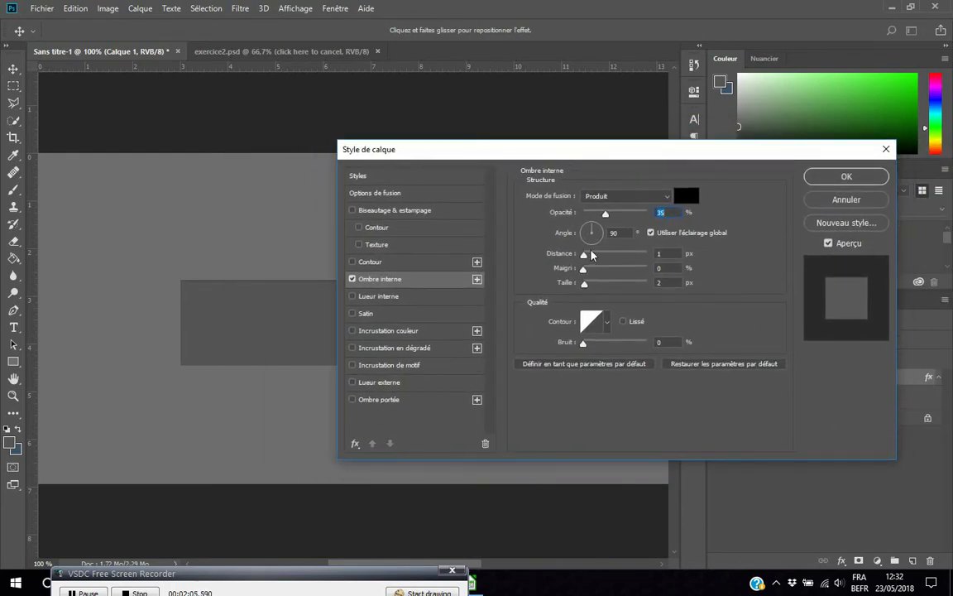
pyautogui.moveTo(583, 254)
pyautogui.mouseDown()
pyautogui.moveTo(597, 254)
pyautogui.moveTo(587, 255)
pyautogui.mouseUp()
pyautogui.moveTo(608, 155); pyautogui.dragTo(832, 183)
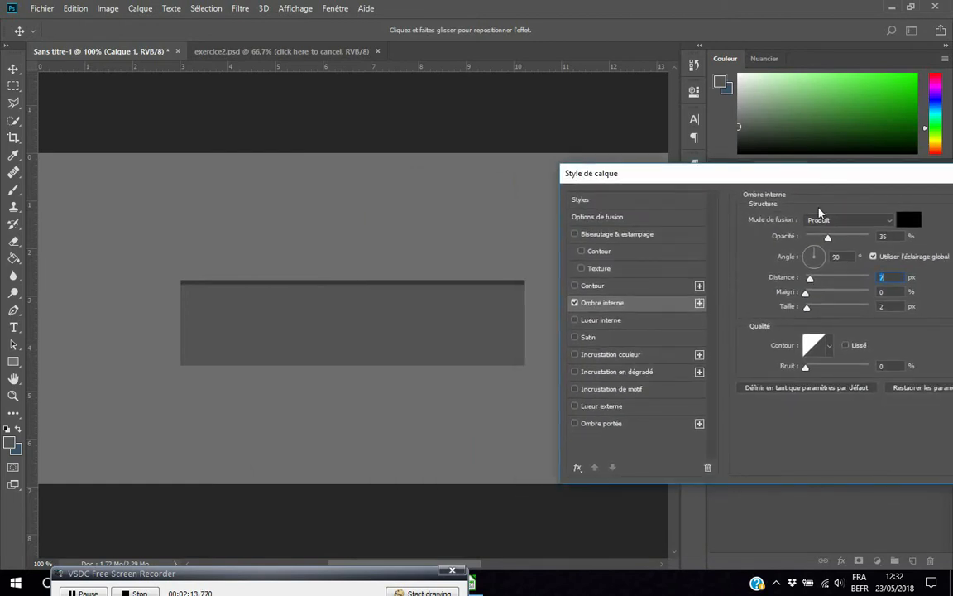
pyautogui.click(816, 255)
pyautogui.moveTo(816, 256)
pyautogui.mouseDown()
pyautogui.moveTo(823, 261)
pyautogui.moveTo(805, 258)
pyautogui.moveTo(810, 253)
pyautogui.mouseUp()
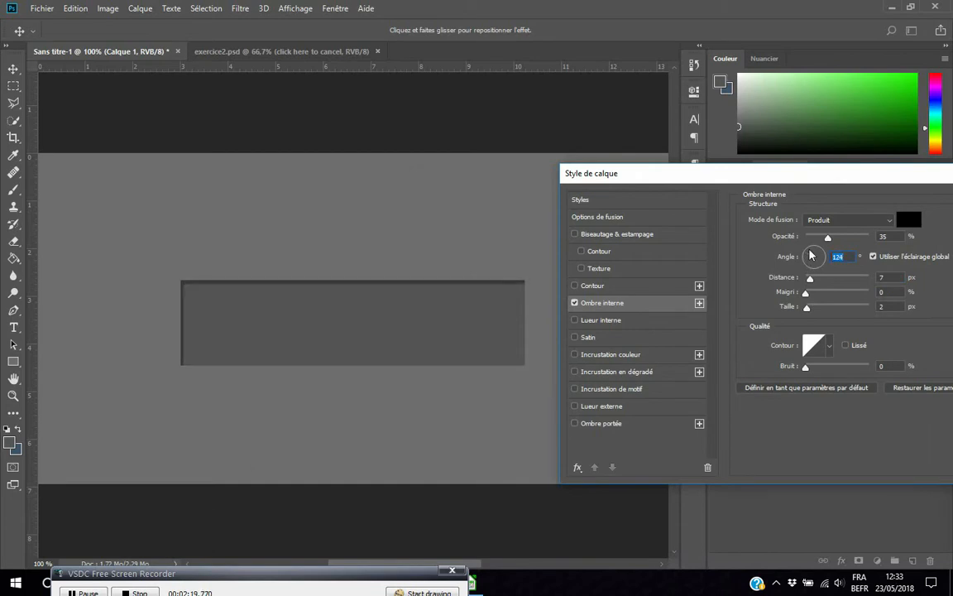
# Set the inner shadow's distance to 11 px, opacity to 44% and size to 24 px, and apply the layer style
pyautogui.moveTo(808, 279); pyautogui.dragTo(815, 284)
pyautogui.moveTo(827, 238)
pyautogui.mouseDown()
pyautogui.moveTo(807, 238)
pyautogui.moveTo(876, 240)
pyautogui.moveTo(833, 247)
pyautogui.mouseUp()
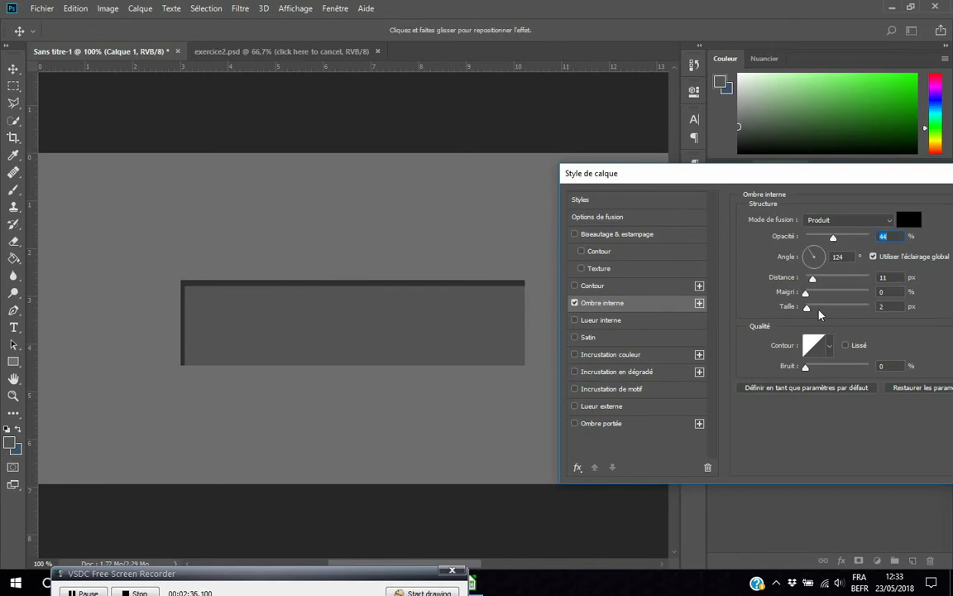
pyautogui.moveTo(807, 311); pyautogui.dragTo(817, 307)
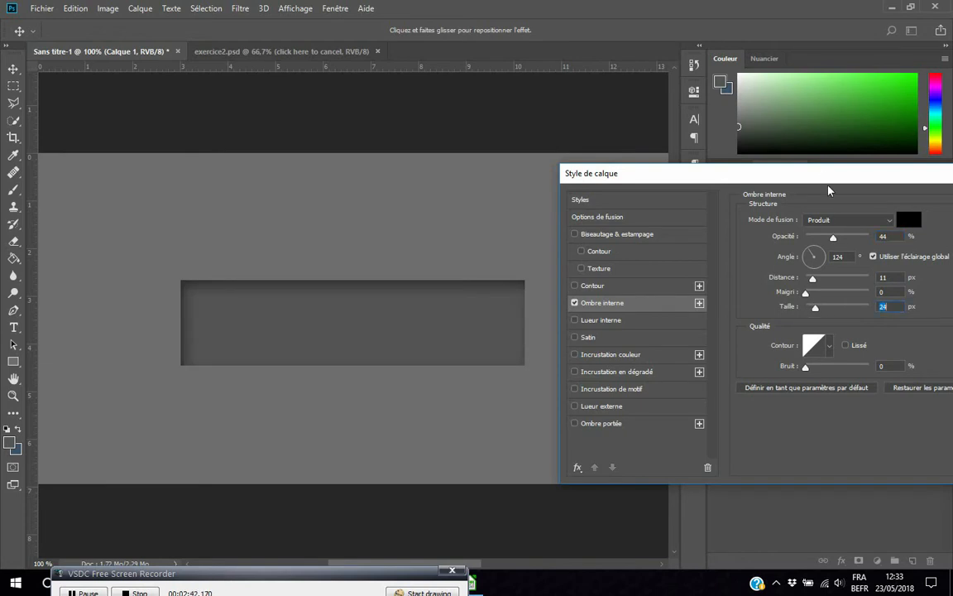
pyautogui.moveTo(830, 176); pyautogui.dragTo(718, 174)
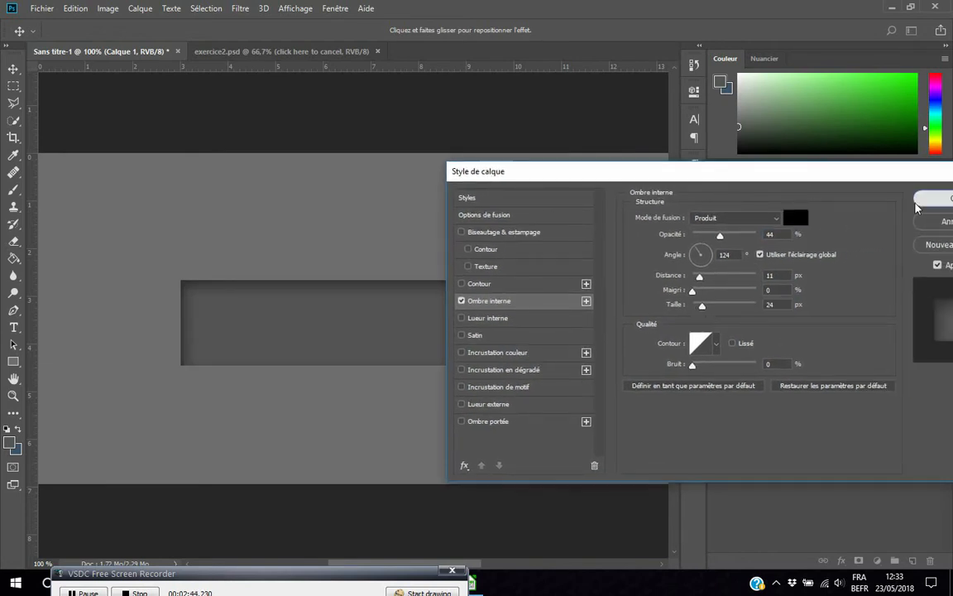
pyautogui.click(918, 204)
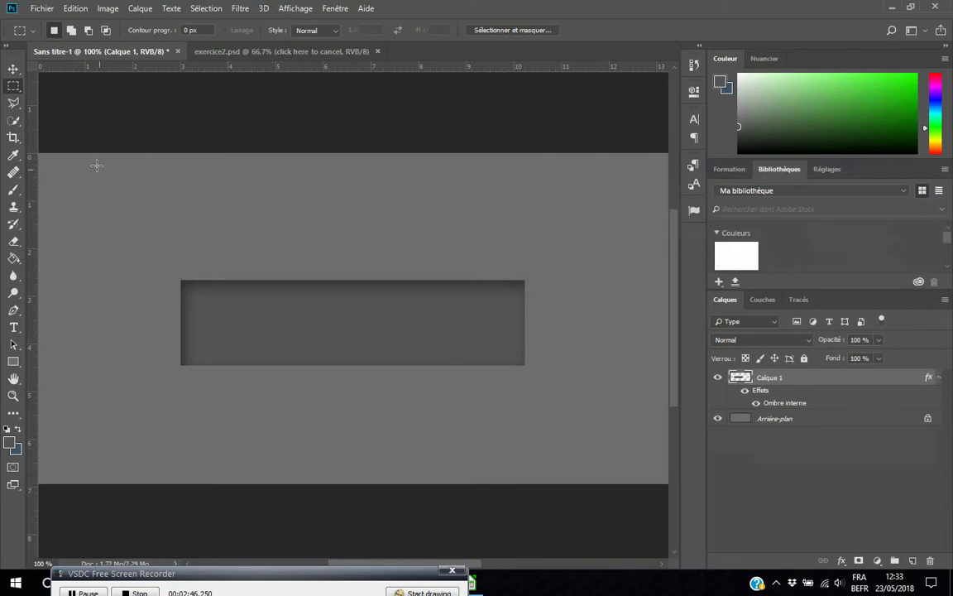
# Check the reference design in exercice2.psd and add a new layer named barre-blanche to the untitled document
pyautogui.click(243, 50)
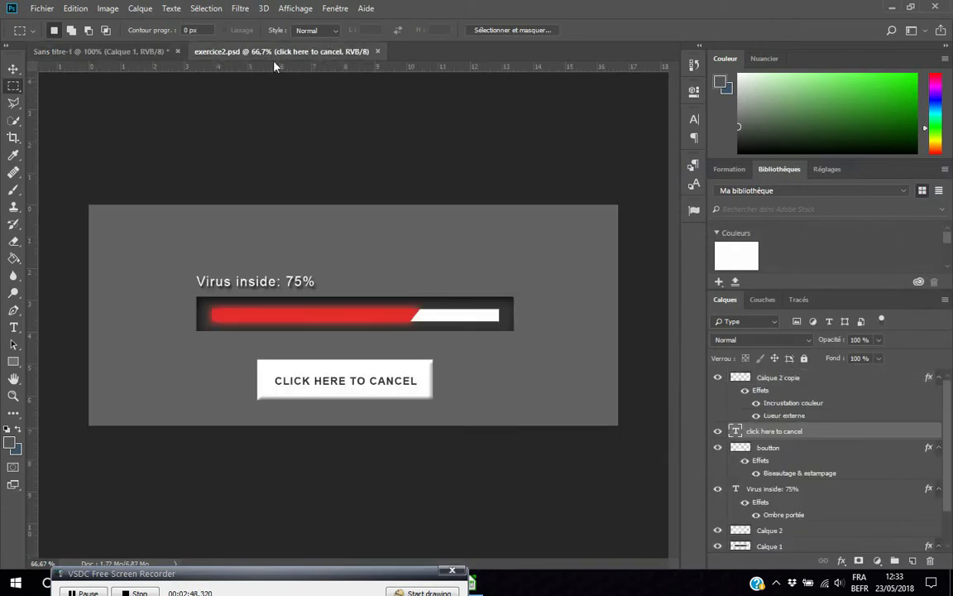
pyautogui.click(101, 49)
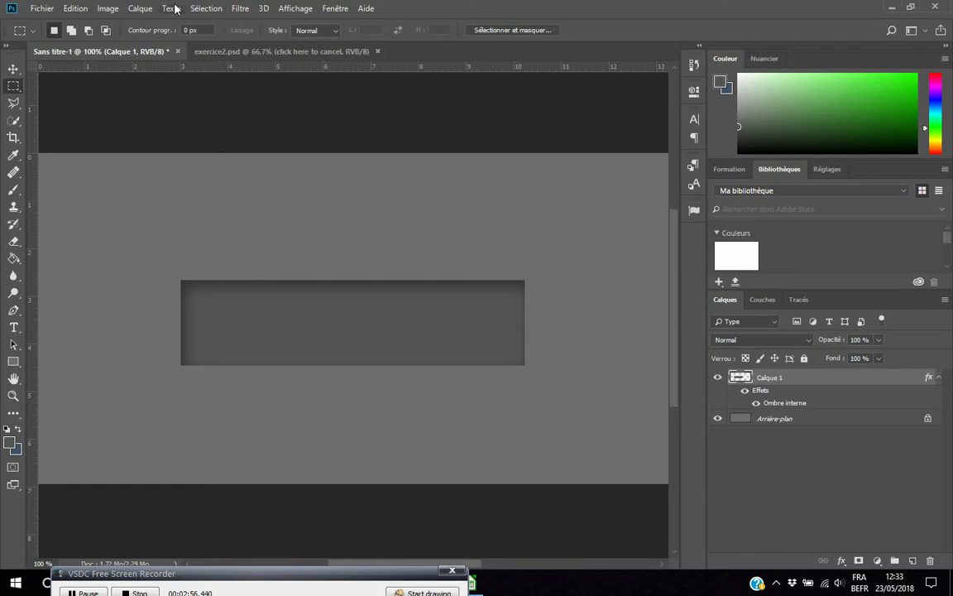
pyautogui.click(138, 8)
pyautogui.moveTo(219, 23)
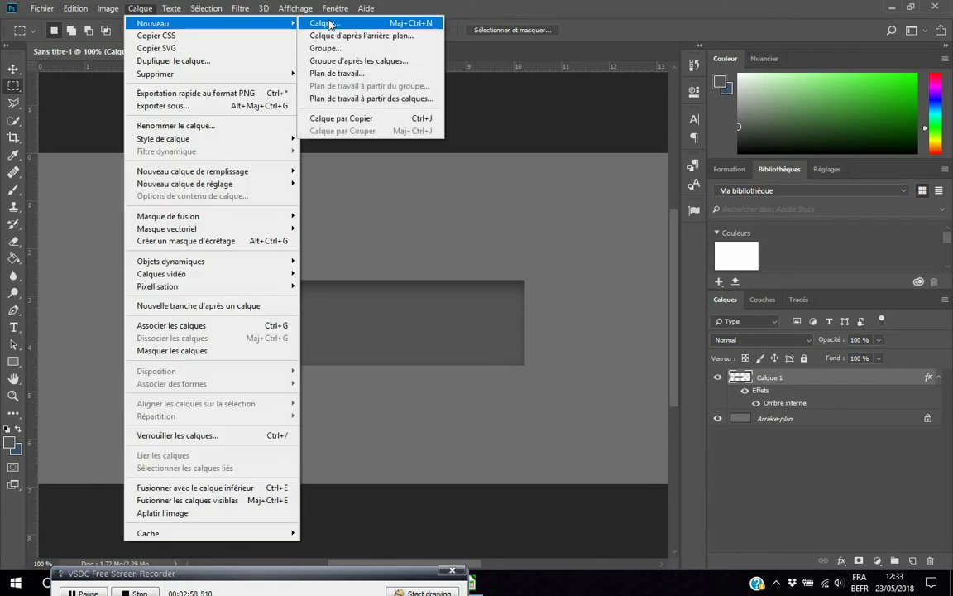
pyautogui.click(323, 23)
pyautogui.write('barre-bla')
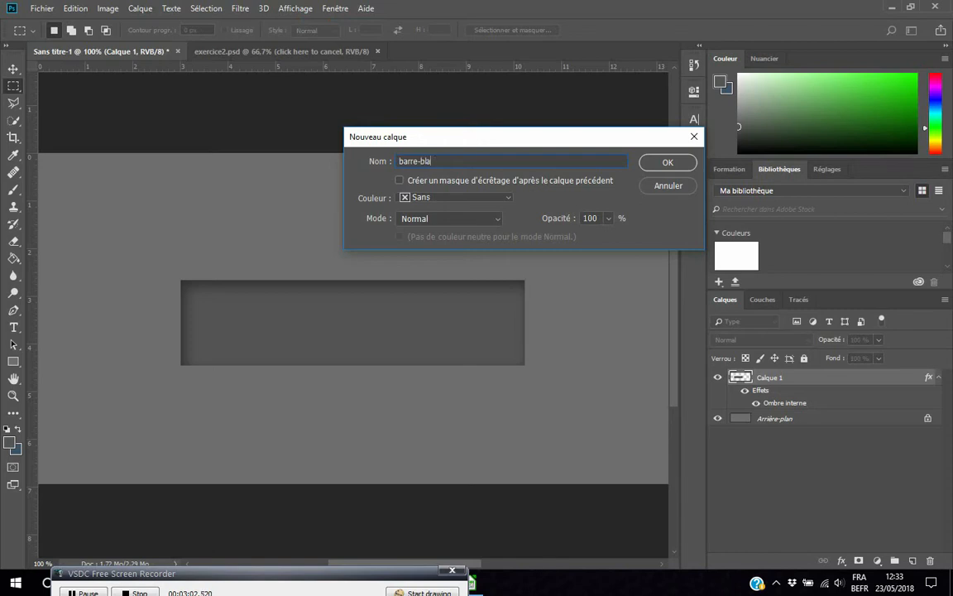
pyautogui.write('nche')
pyautogui.press('Return')
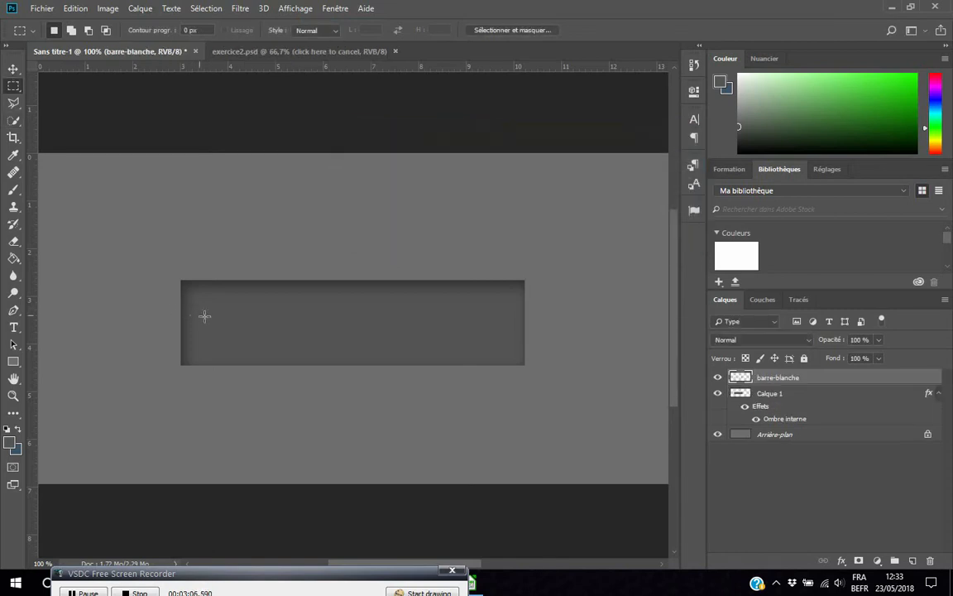
# Select a thin bar about 6.3 by 0.4 ruler units inside the dark rectangle and fill it with white #ffffff on the barre-blanche layer
pyautogui.moveTo(211, 319); pyautogui.dragTo(511, 340)
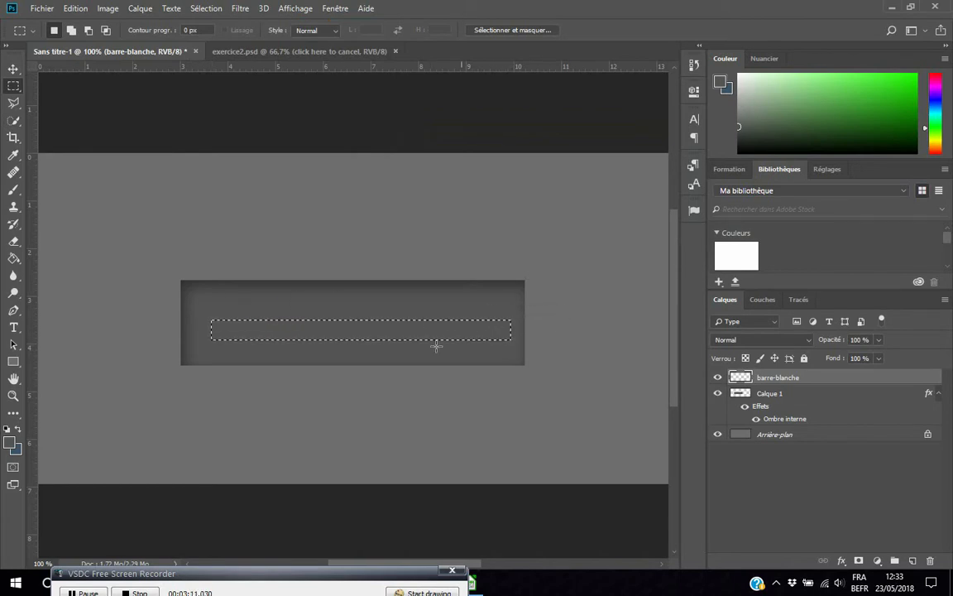
pyautogui.click(11, 442)
pyautogui.moveTo(553, 322); pyautogui.dragTo(438, 240)
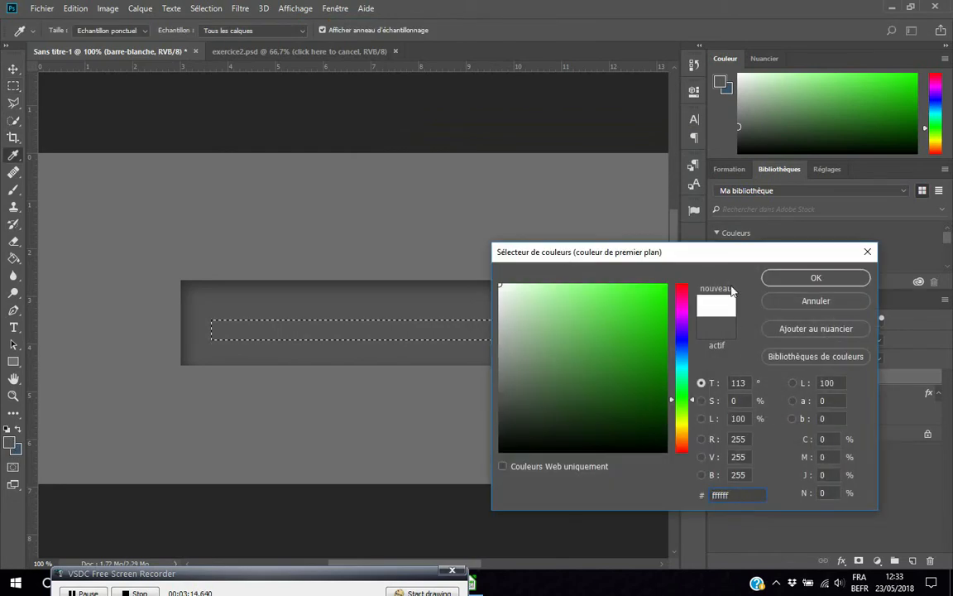
pyautogui.click(787, 277)
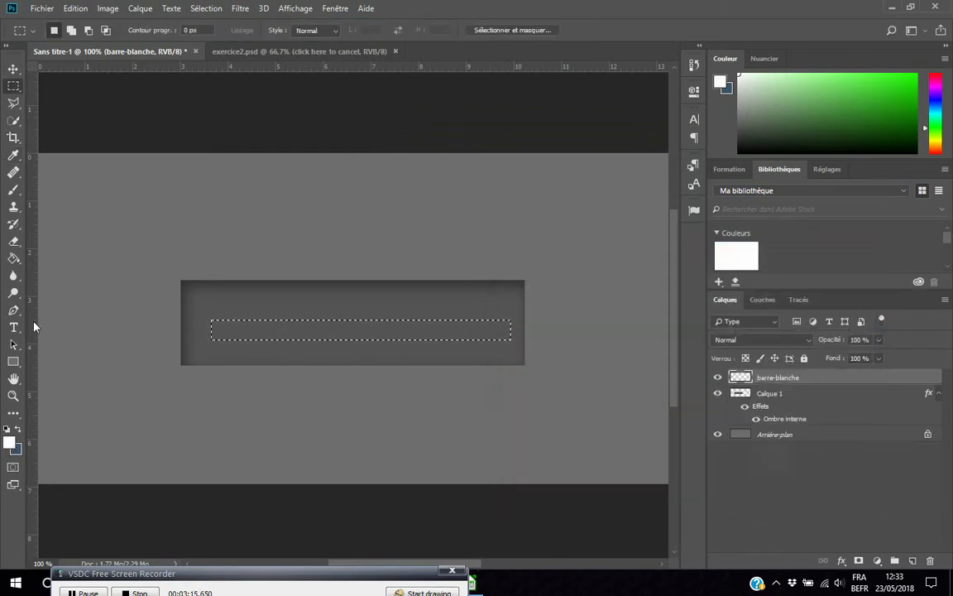
pyautogui.click(15, 264)
pyautogui.click(225, 335)
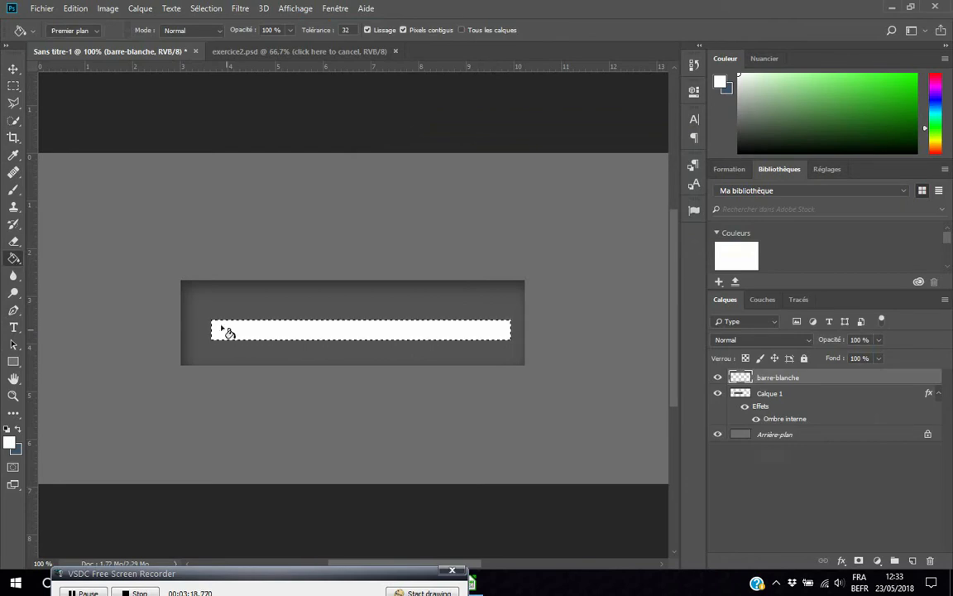
# Deselect the white bar and move it slightly up and to the left to centre it inside the dark frame
pyautogui.click(13, 86)
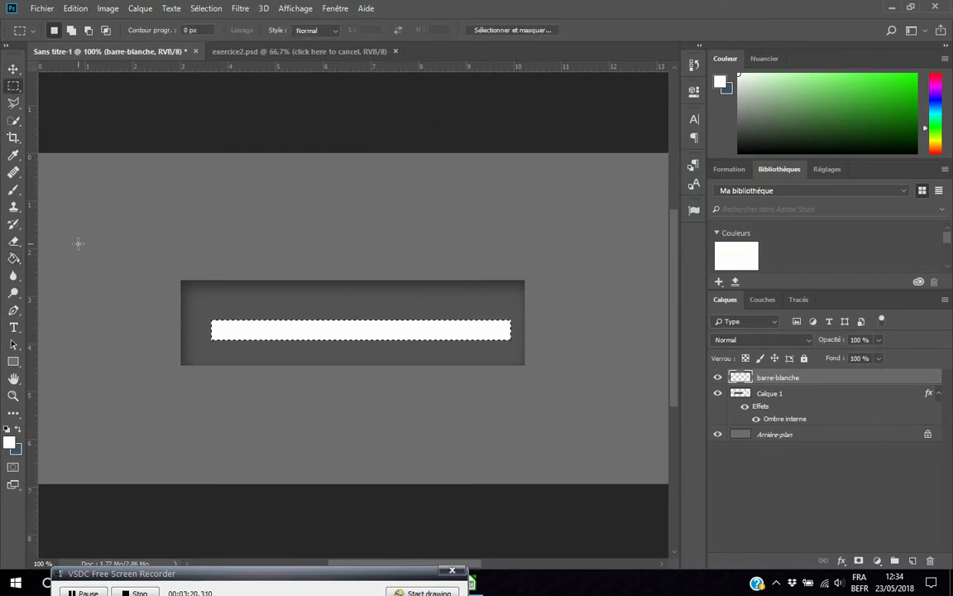
pyautogui.click(13, 68)
pyautogui.moveTo(281, 335); pyautogui.dragTo(274, 324)
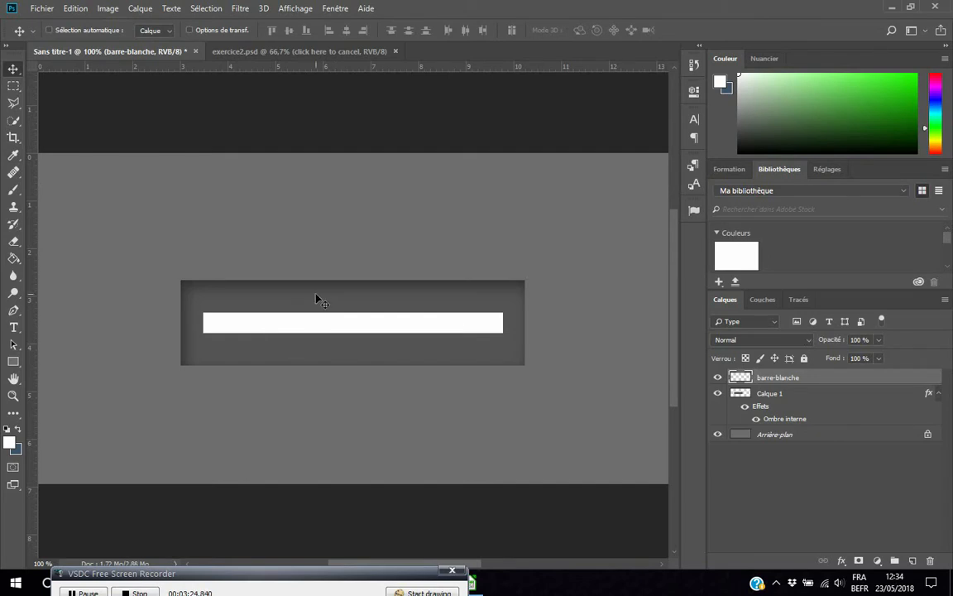
pyautogui.rightClick(778, 379)
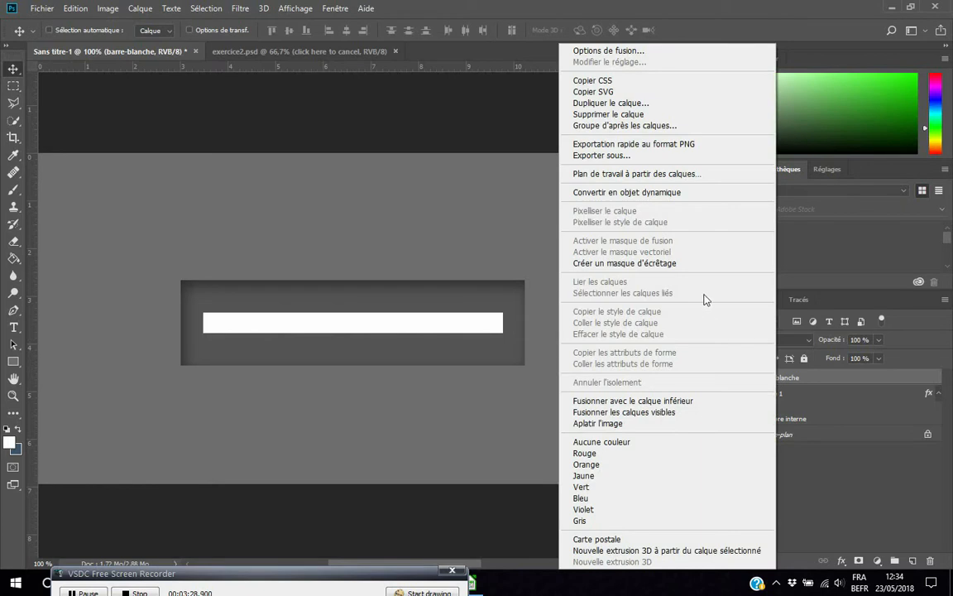
pyautogui.click(610, 103)
pyautogui.click(648, 157)
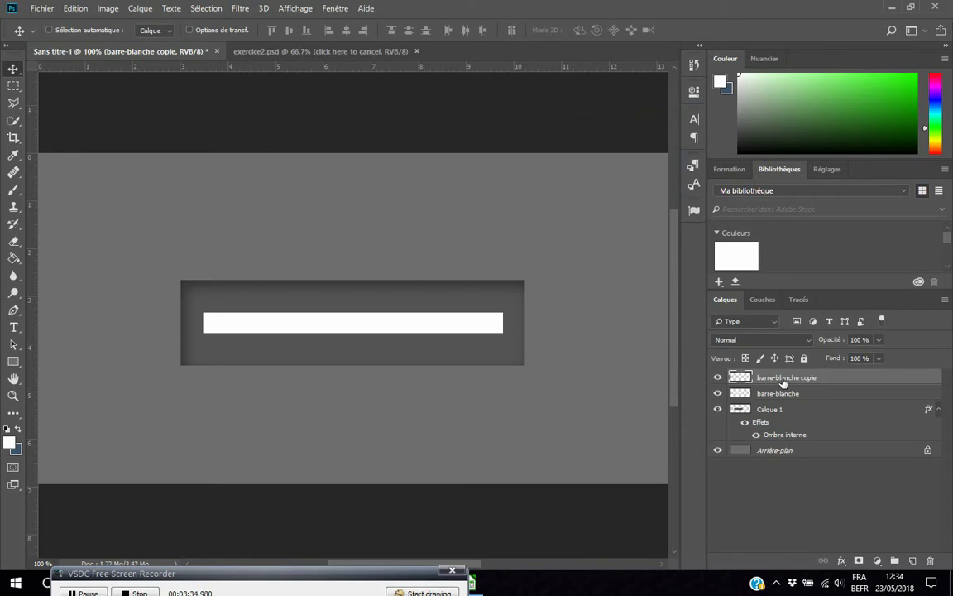
pyautogui.hotkey('ctrl', 'j')
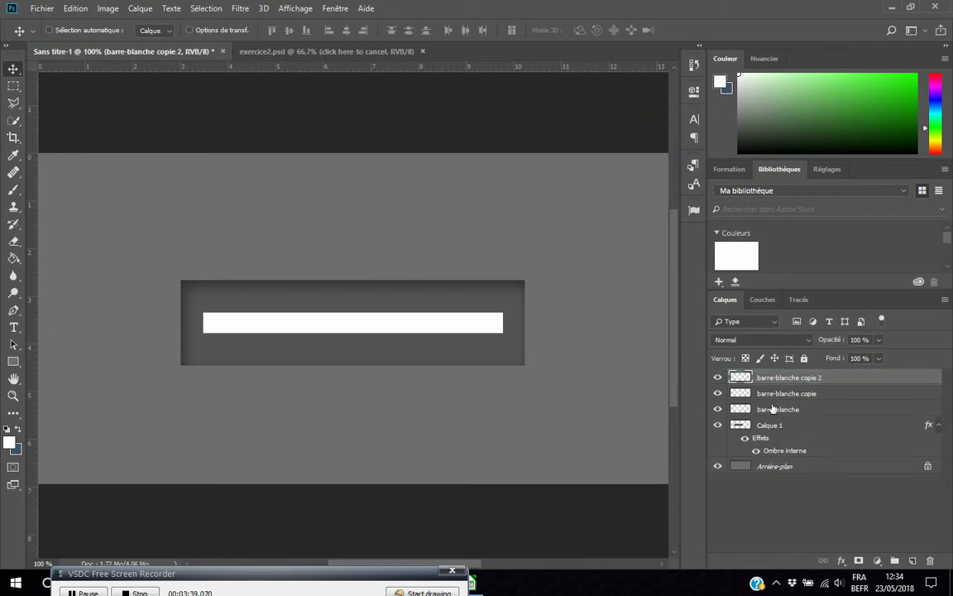
pyautogui.hotkey('ctrl', 'z')
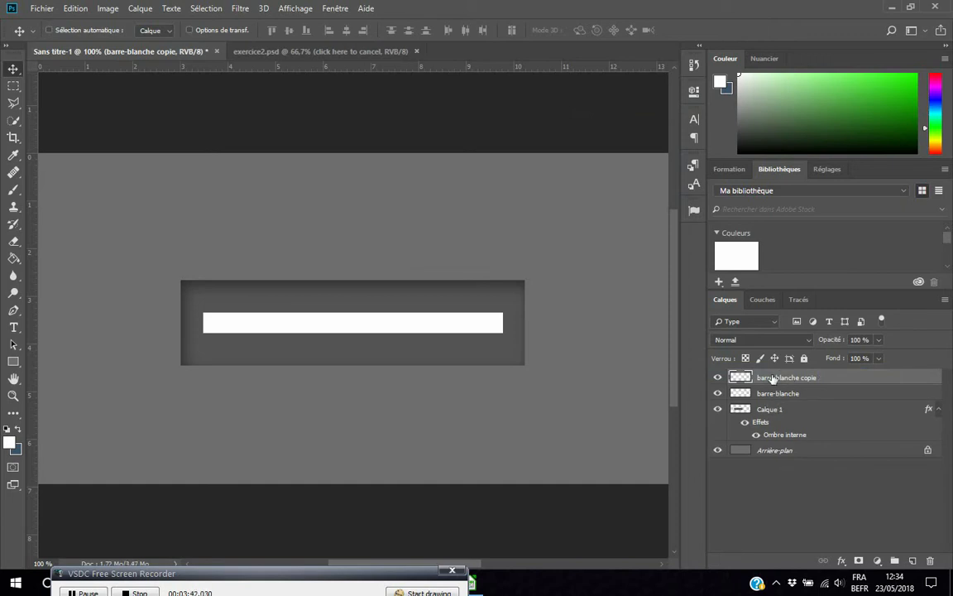
pyautogui.click(930, 562)
pyautogui.click(418, 220)
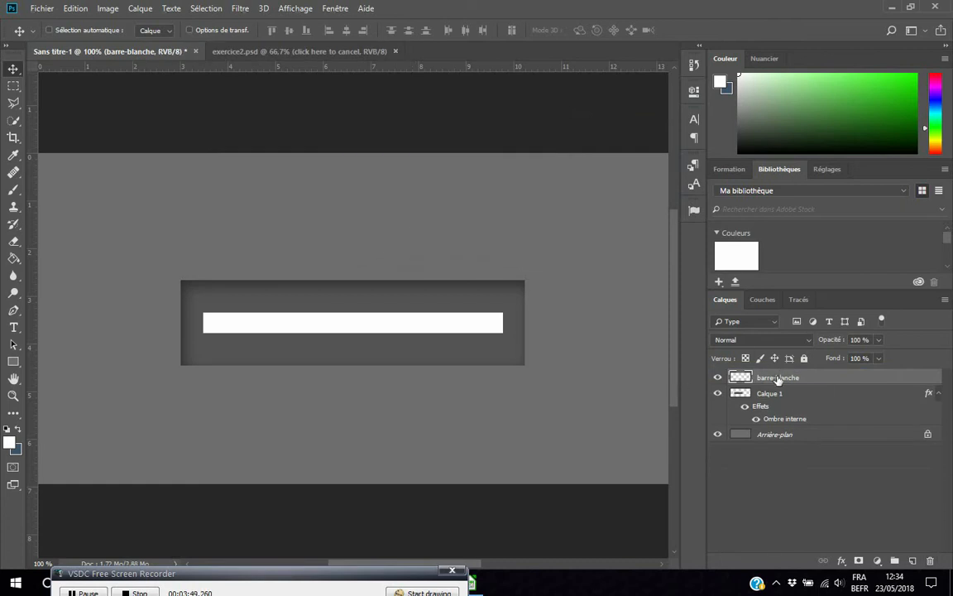
# Duplicate the barre-blanche layer and align the copy exactly over the original white bar
pyautogui.moveTo(775, 369); pyautogui.dragTo(775, 377)
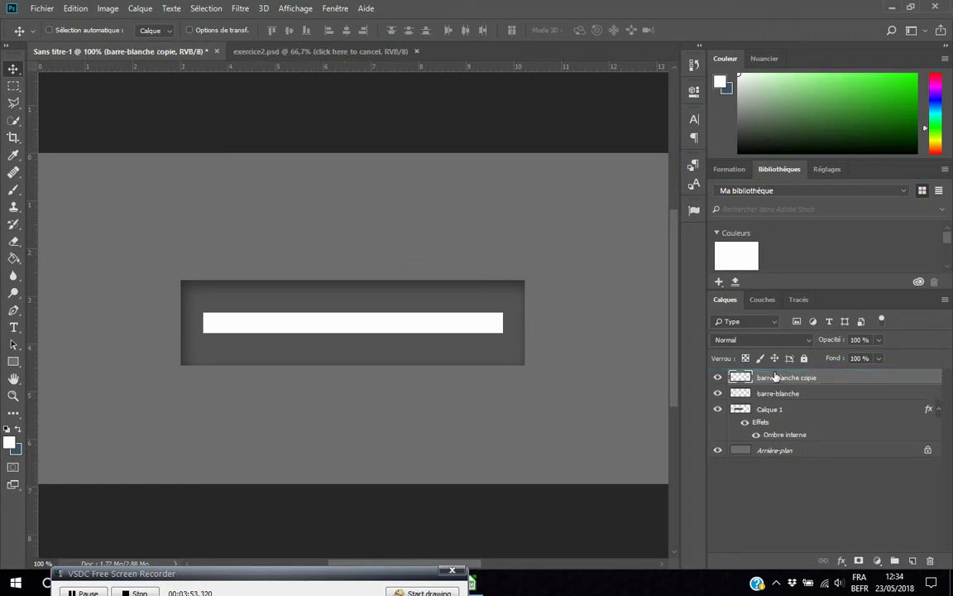
pyautogui.moveTo(367, 317)
pyautogui.mouseDown()
pyautogui.moveTo(351, 261)
pyautogui.moveTo(395, 295)
pyautogui.moveTo(363, 309)
pyautogui.mouseUp()
pyautogui.press('Down')
pyautogui.press('Down')
pyautogui.press('Down')
pyautogui.press('Down')
pyautogui.press('Down')
pyautogui.press('Down')
pyautogui.press('Down')
pyautogui.press('Down')
pyautogui.press('Down')
pyautogui.press('Down')
pyautogui.press('Down')
pyautogui.press('Down')
# Apply a red #ff0000 colour overlay (Incrustation couleur) to the barre-blanche copie layer
pyautogui.click(142, 8)
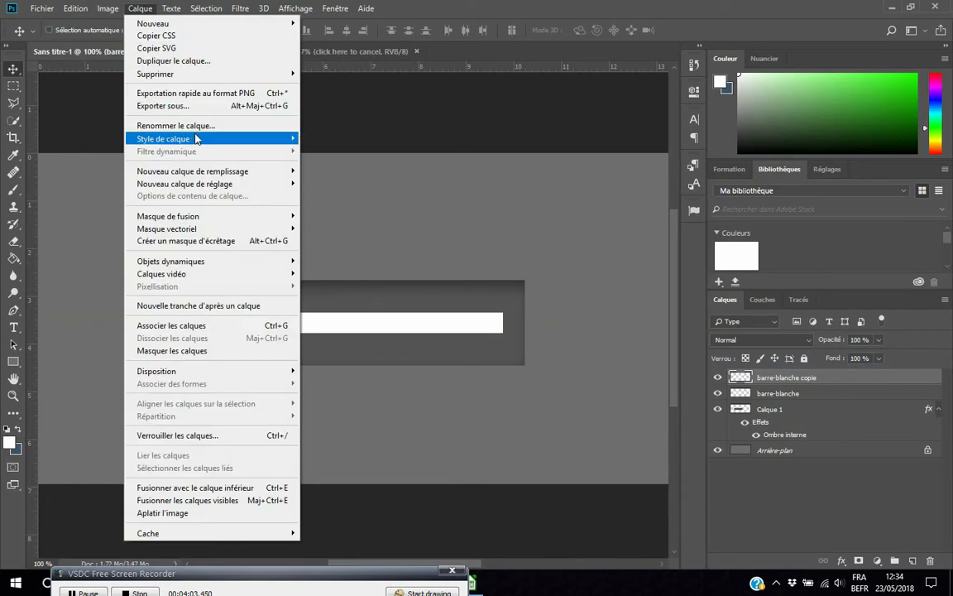
pyautogui.moveTo(197, 142)
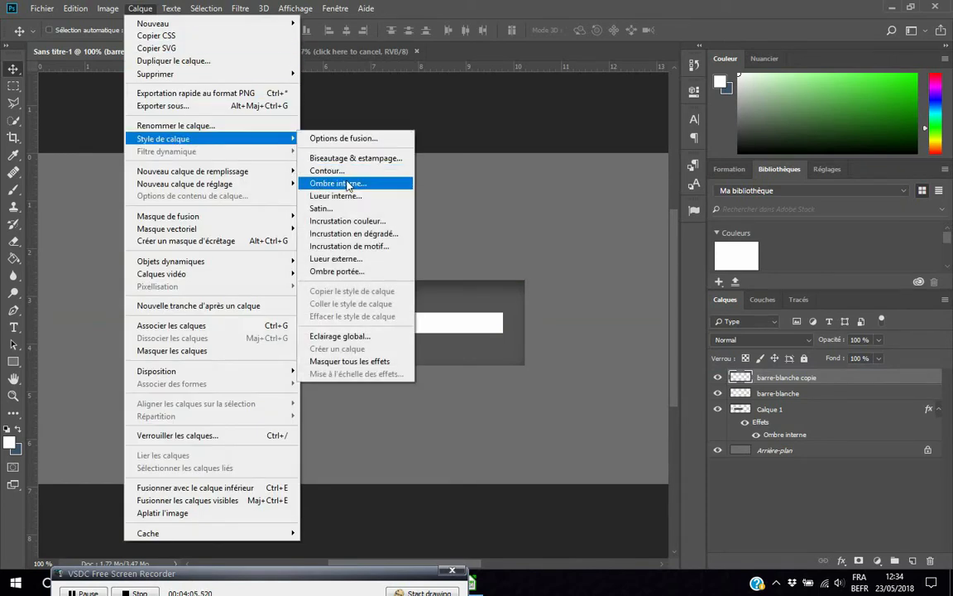
pyautogui.click(336, 222)
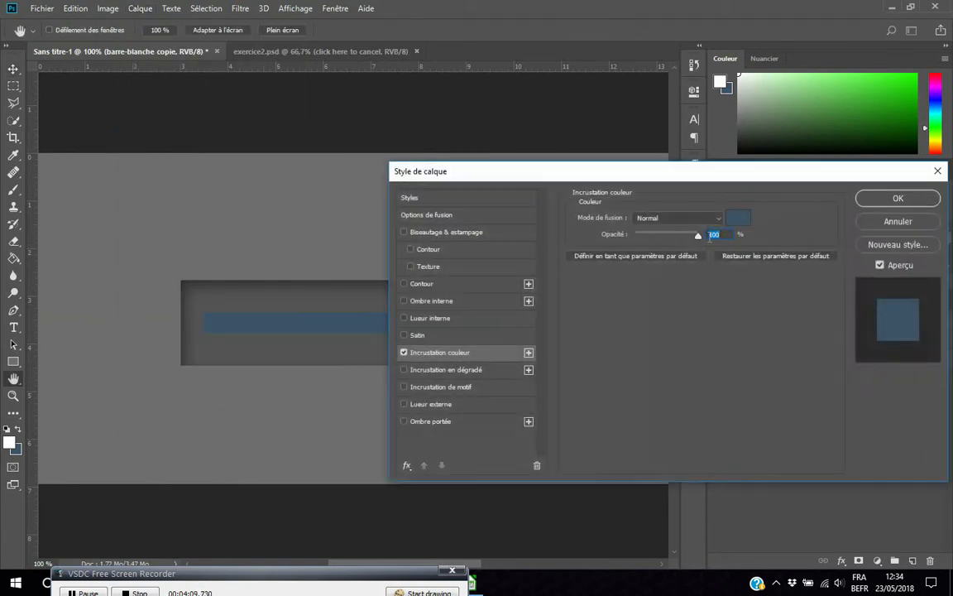
pyautogui.click(739, 221)
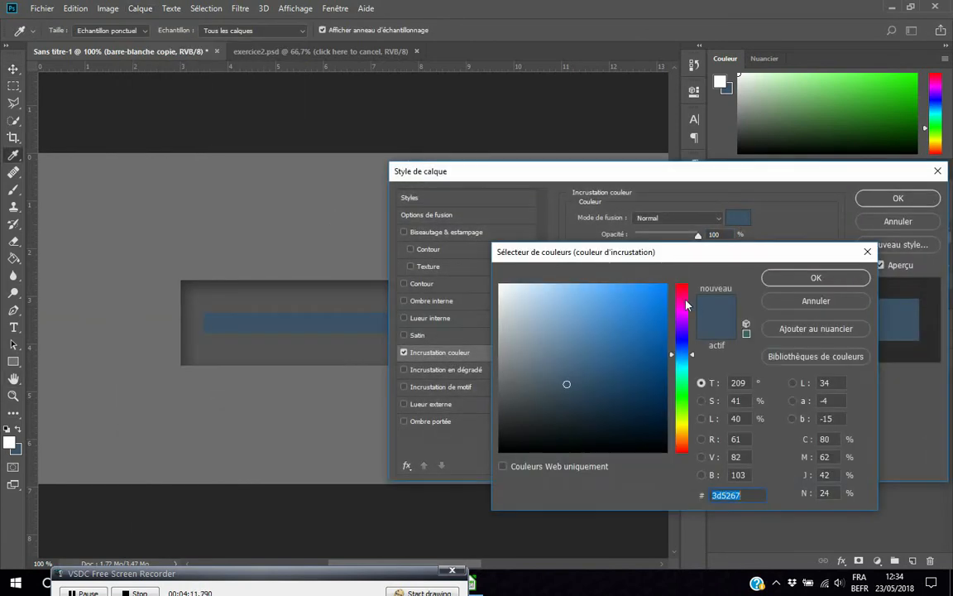
pyautogui.click(683, 284)
pyautogui.click(668, 286)
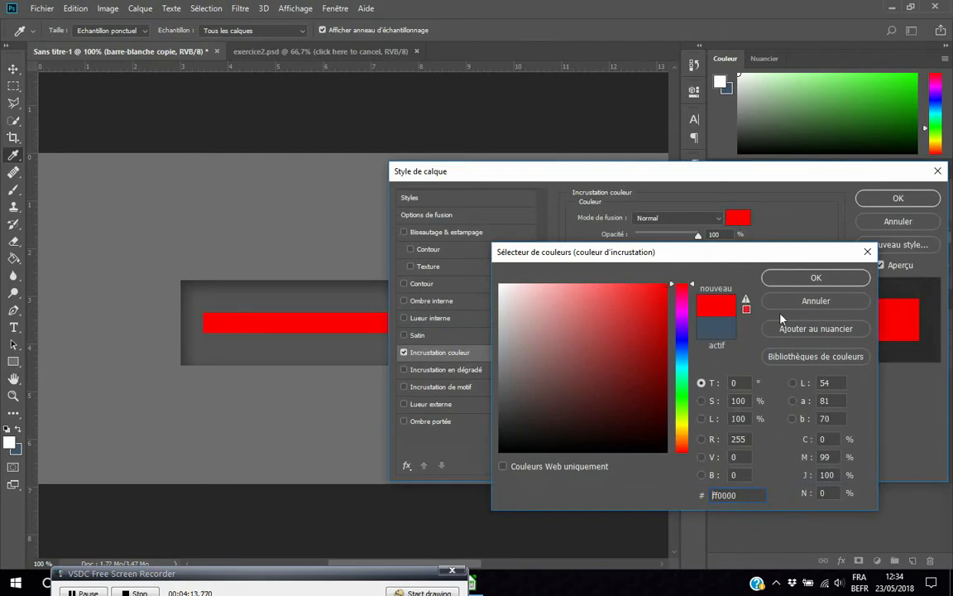
pyautogui.click(811, 281)
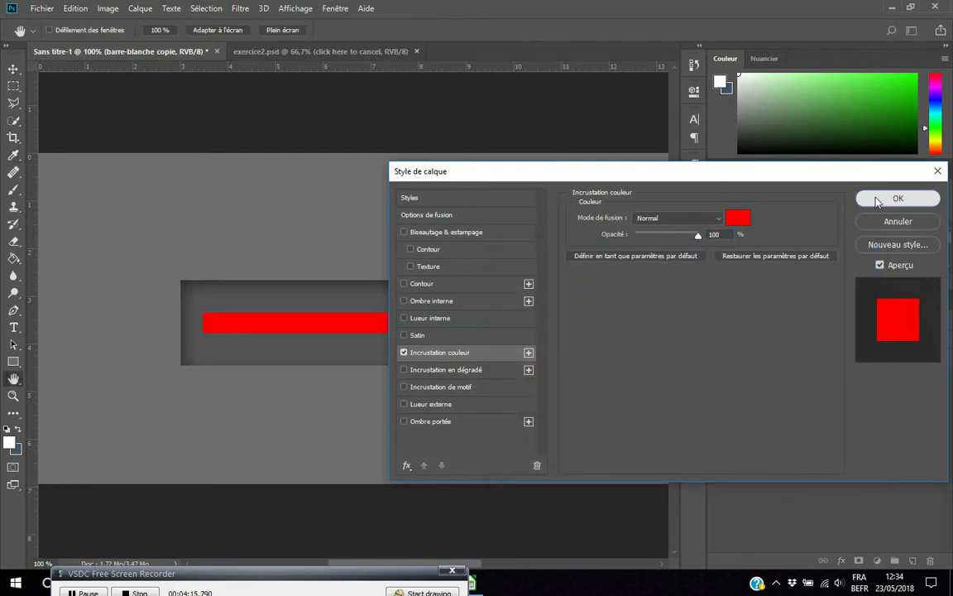
pyautogui.click(898, 198)
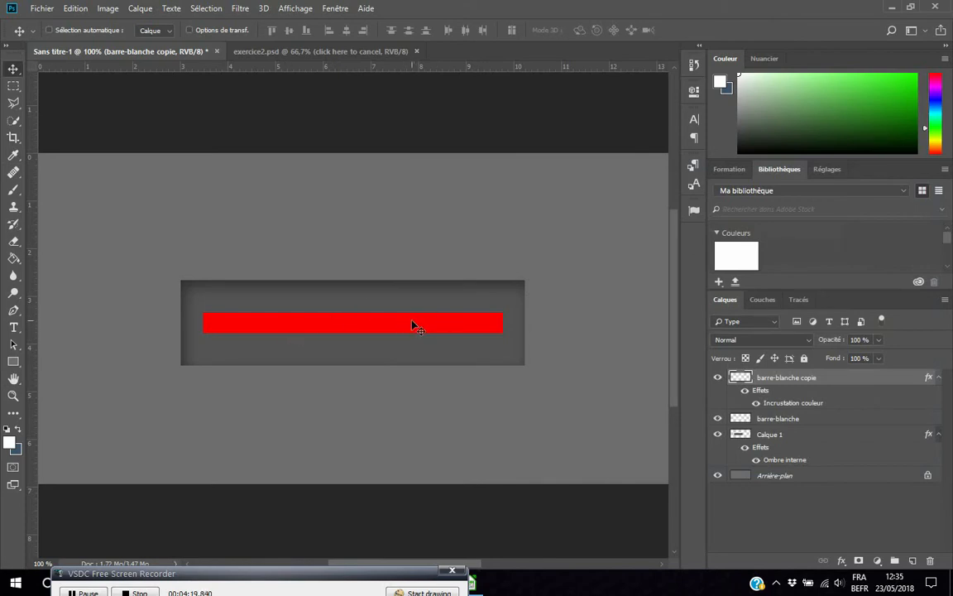
# Cut off the red bar's right end diagonally with a polygonal lasso selection, exposing the white bar beneath, and deselect
pyautogui.click(13, 101)
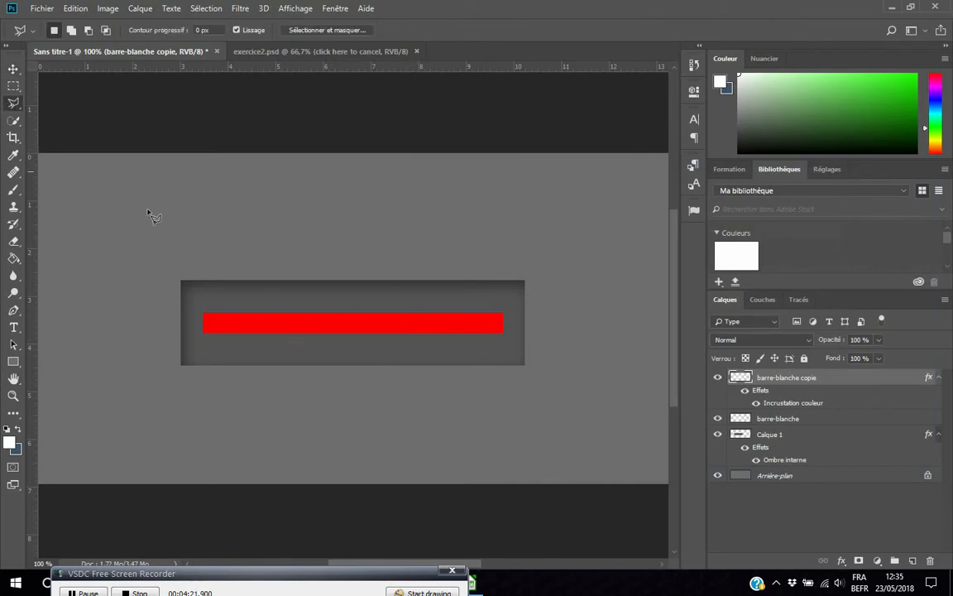
pyautogui.click(461, 312)
pyautogui.click(426, 347)
pyautogui.click(560, 300)
pyautogui.doubleClick(464, 294)
pyautogui.press('Delete')
pyautogui.click(13, 86)
pyautogui.hotkey('ctrl', 'd')
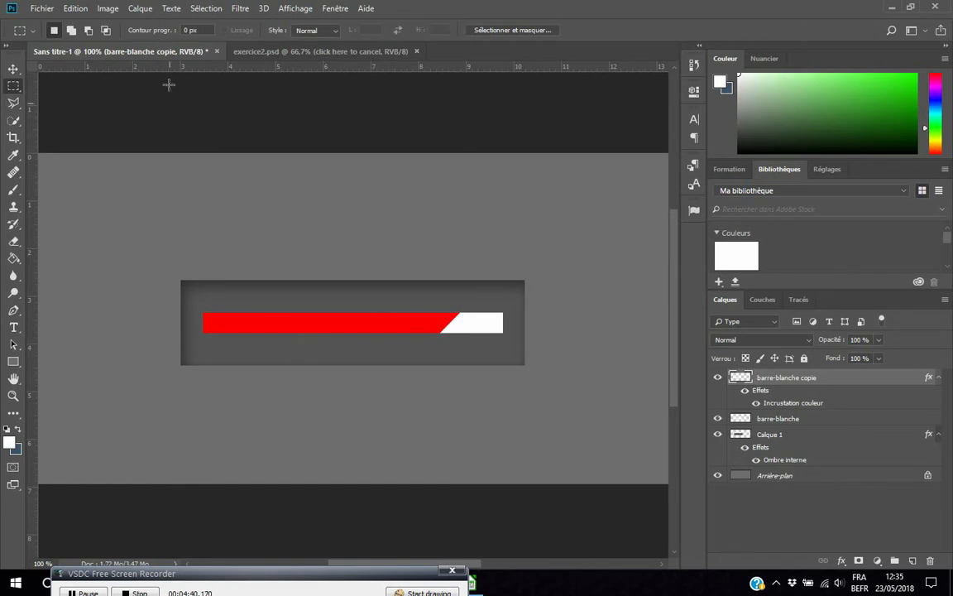
# Add an outer glow (Lueur externe) to the red bar's layer with Grossi at 0% and a size of 38 px
pyautogui.click(141, 9)
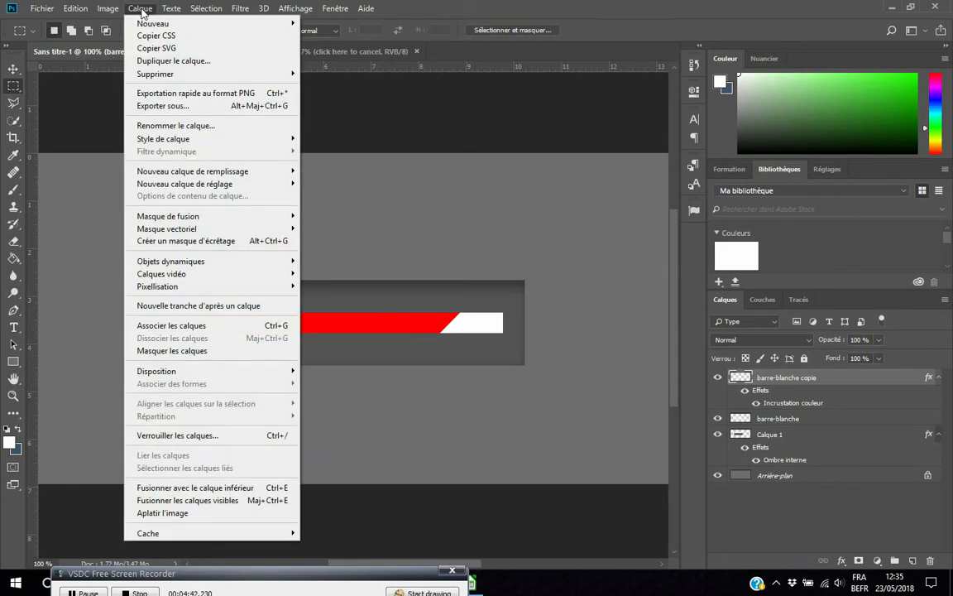
pyautogui.moveTo(180, 136)
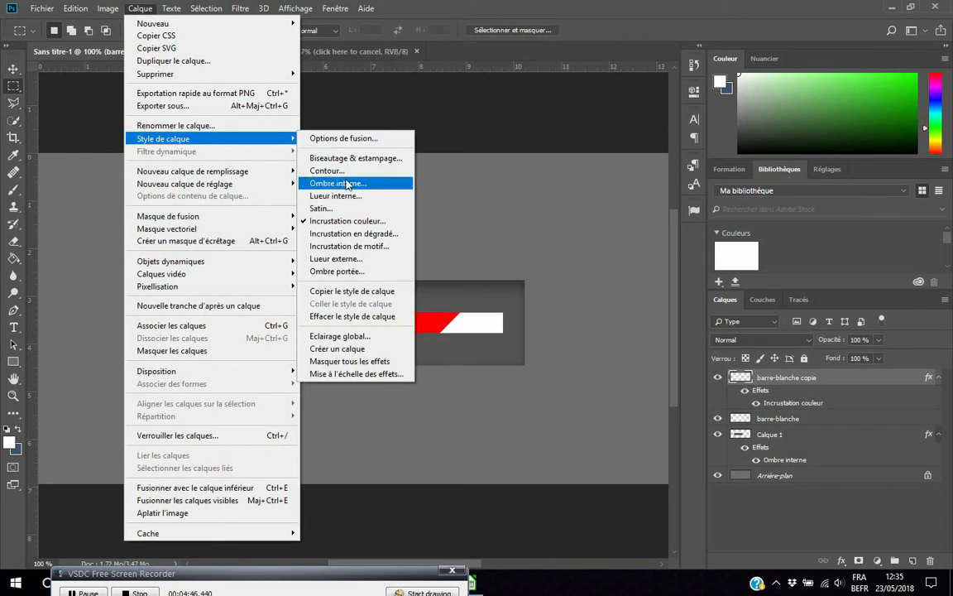
pyautogui.click(344, 259)
pyautogui.moveTo(579, 171); pyautogui.dragTo(728, 178)
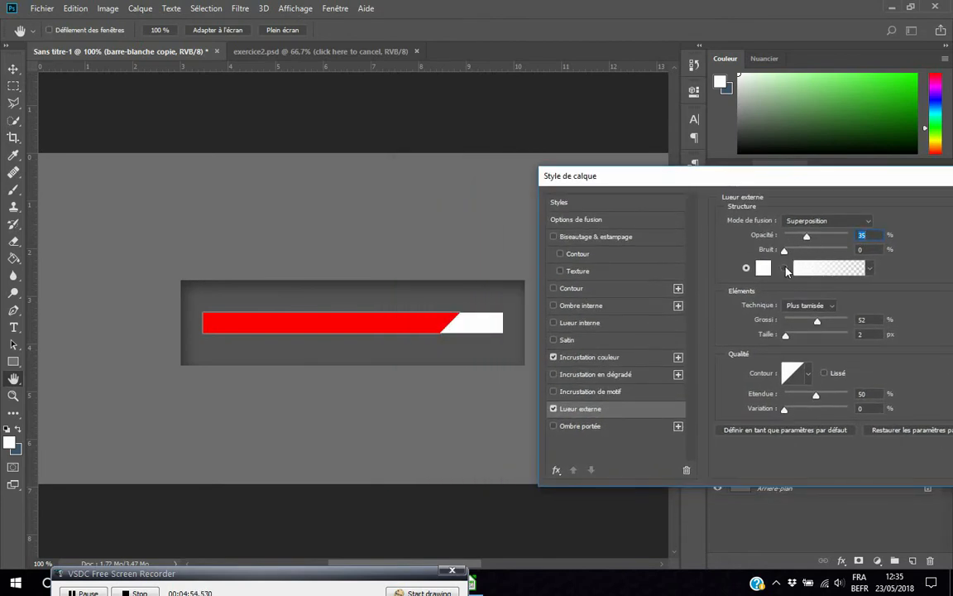
pyautogui.moveTo(818, 325); pyautogui.dragTo(755, 319)
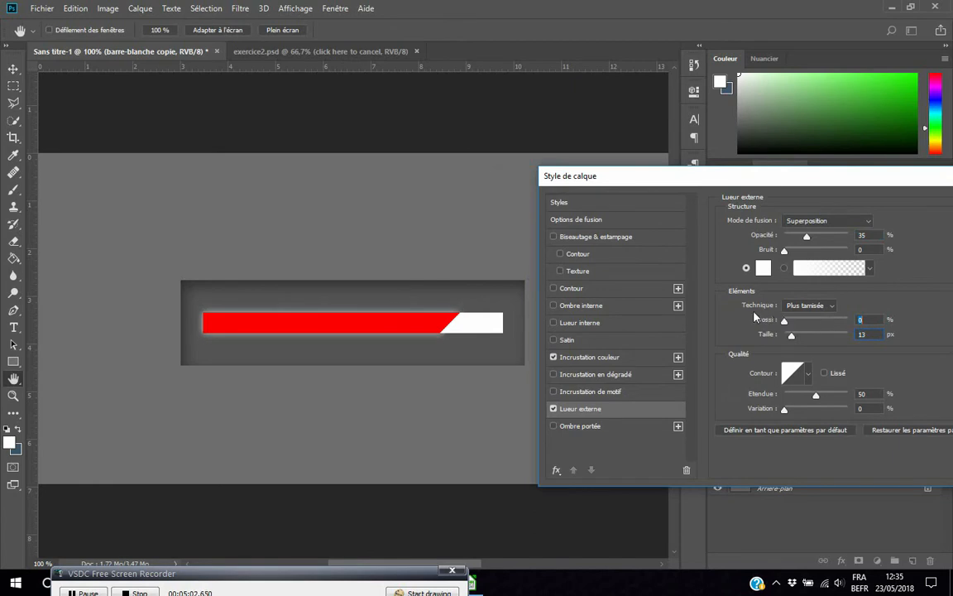
pyautogui.moveTo(791, 335); pyautogui.dragTo(800, 339)
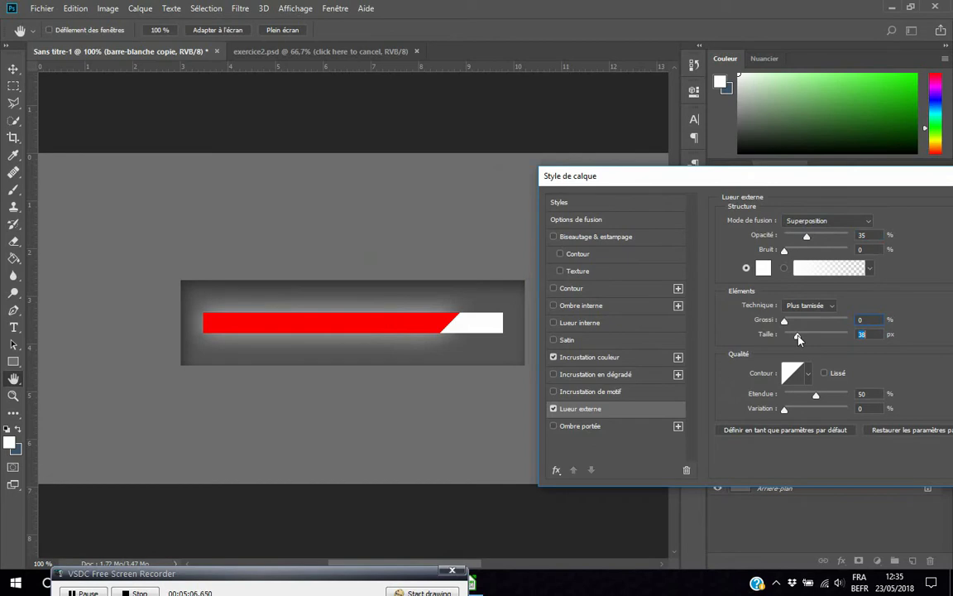
# Change the outer glow's colour to red #fa0000
pyautogui.click(755, 267)
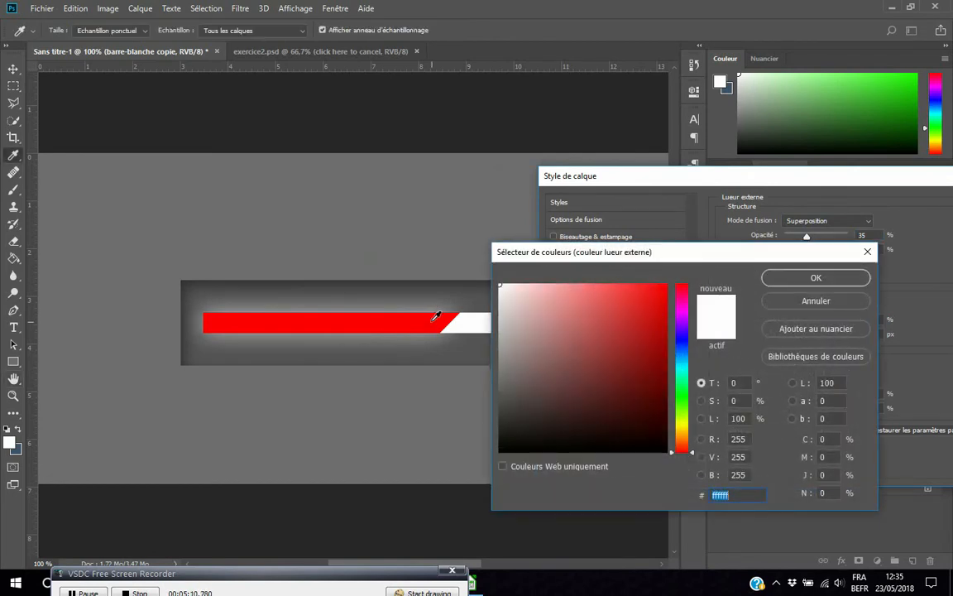
pyautogui.click(437, 317)
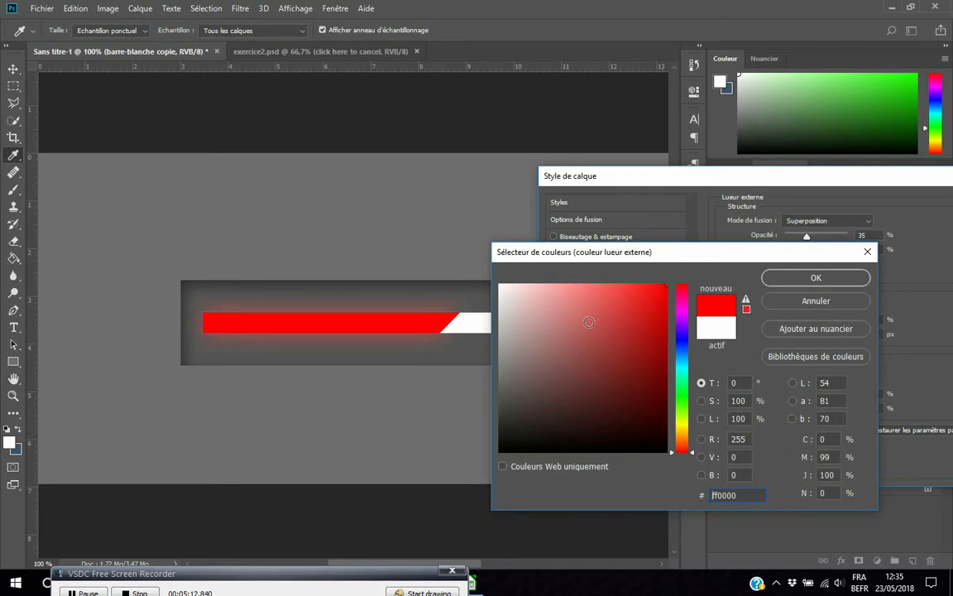
pyautogui.moveTo(647, 285)
pyautogui.mouseDown()
pyautogui.moveTo(550, 281)
pyautogui.moveTo(565, 287)
pyautogui.moveTo(515, 291)
pyautogui.moveTo(669, 284)
pyautogui.mouseUp()
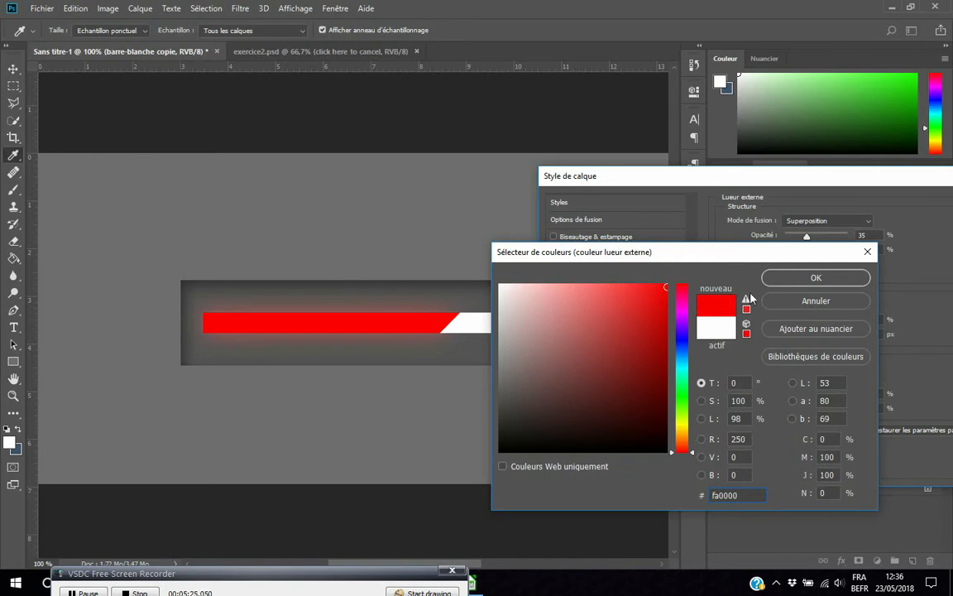
pyautogui.click(794, 281)
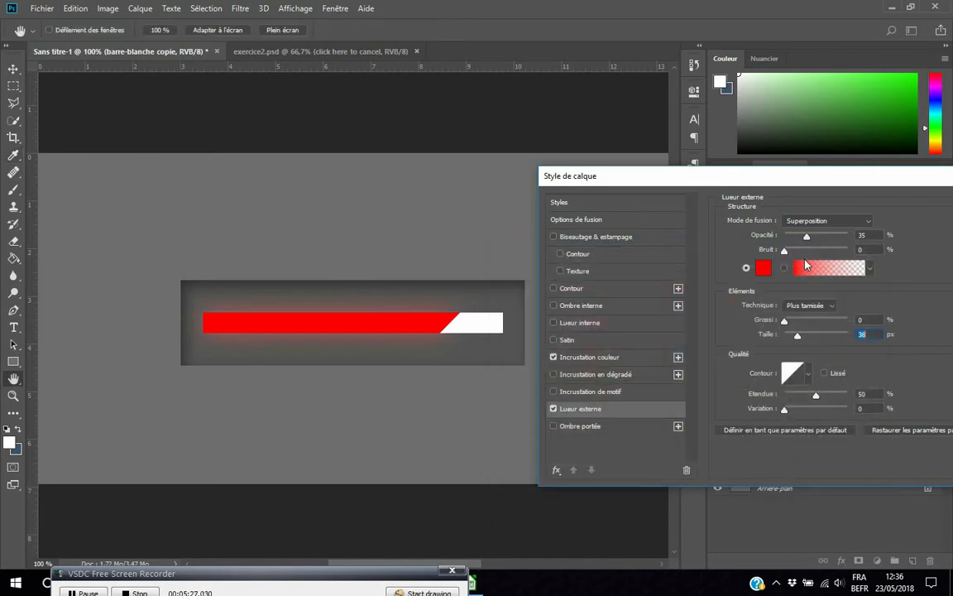
# Set the outer glow's Grossi to 26% and size to 18 px, and apply the layer style
pyautogui.moveTo(799, 338)
pyautogui.mouseDown()
pyautogui.moveTo(791, 330)
pyautogui.moveTo(812, 327)
pyautogui.moveTo(802, 327)
pyautogui.mouseUp()
pyautogui.moveTo(803, 182); pyautogui.dragTo(546, 207)
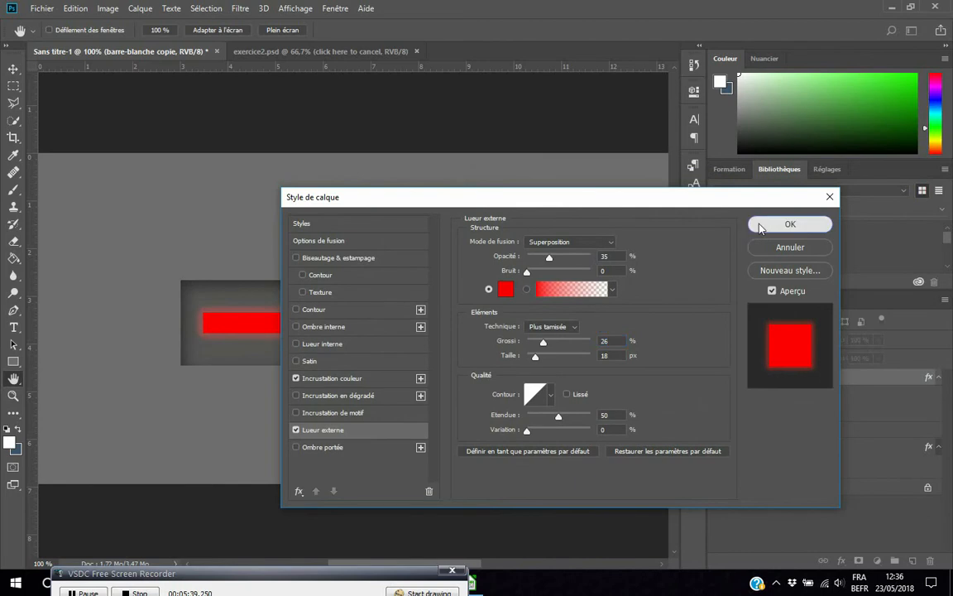
pyautogui.click(761, 226)
# Check the reference design in exercice2.psd and add the white text "VIRUS INSIDE !!! 75%" above the dark frame in the untitled document
pyautogui.click(260, 52)
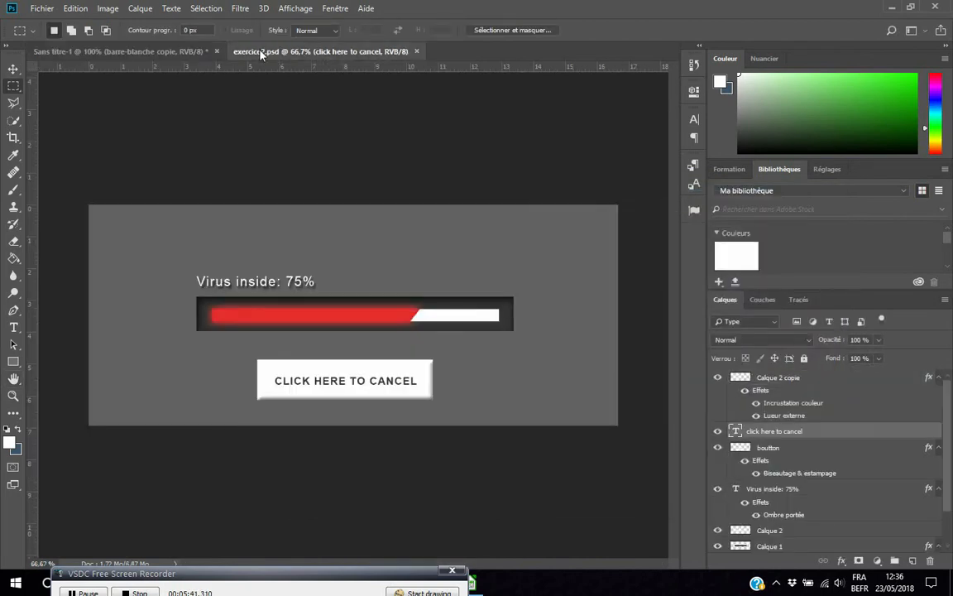
pyautogui.click(144, 53)
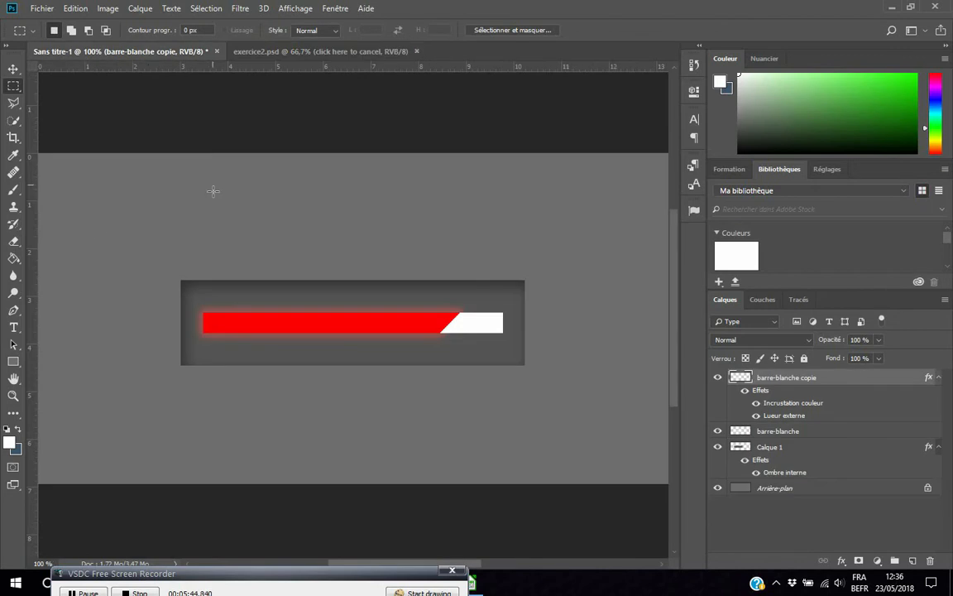
pyautogui.click(13, 327)
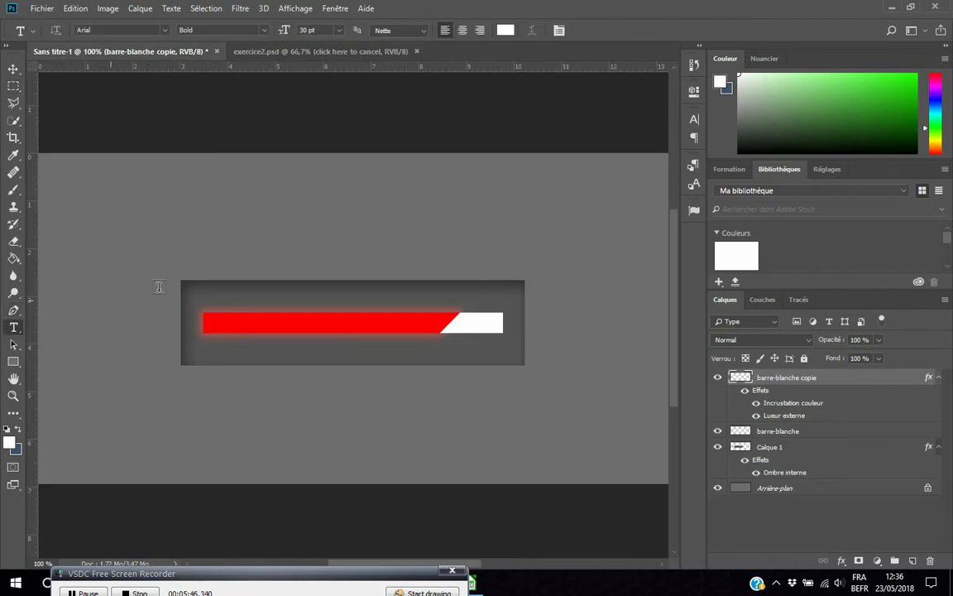
pyautogui.click(215, 261)
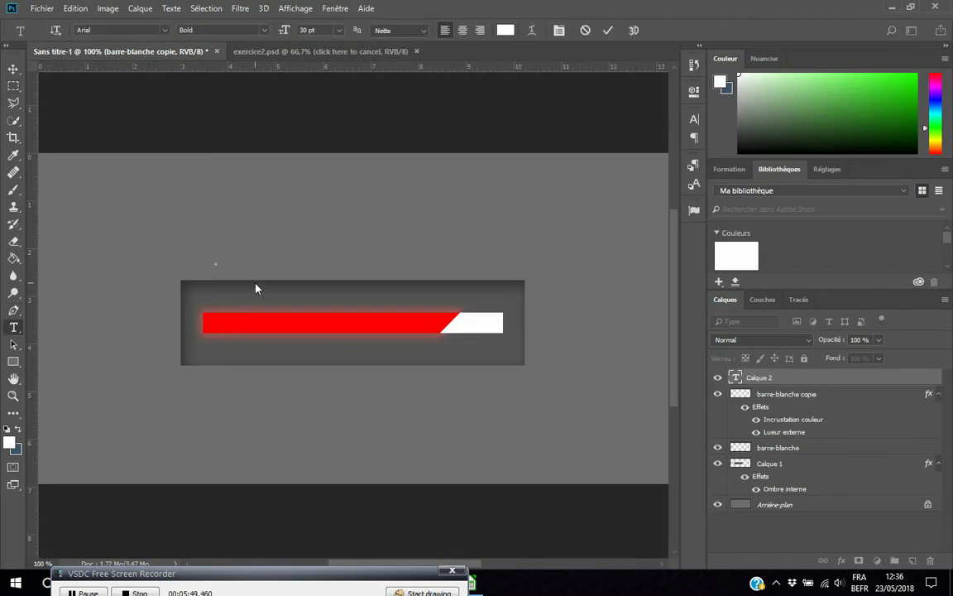
pyautogui.write('VIRUS')
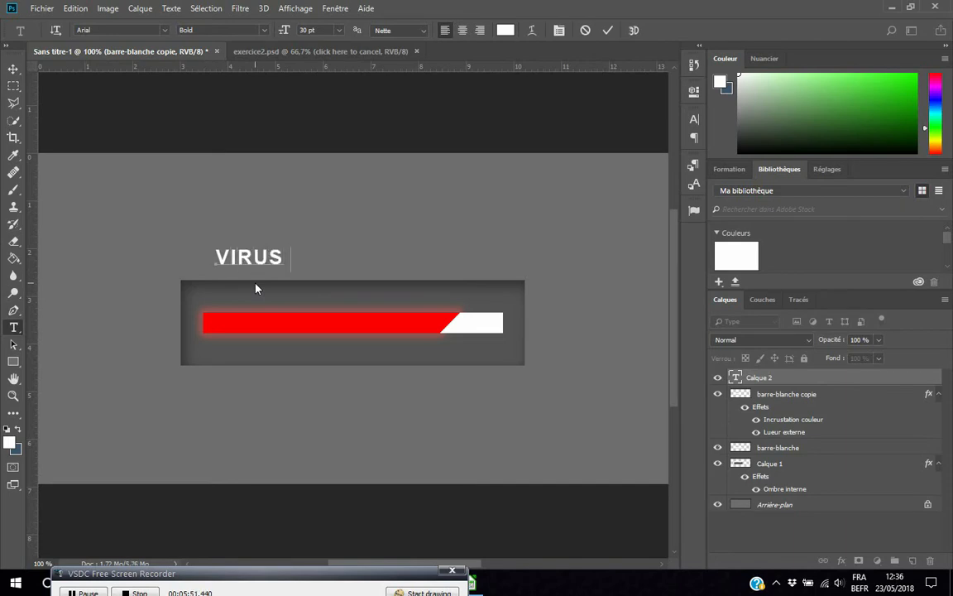
pyautogui.write(' INSIDE')
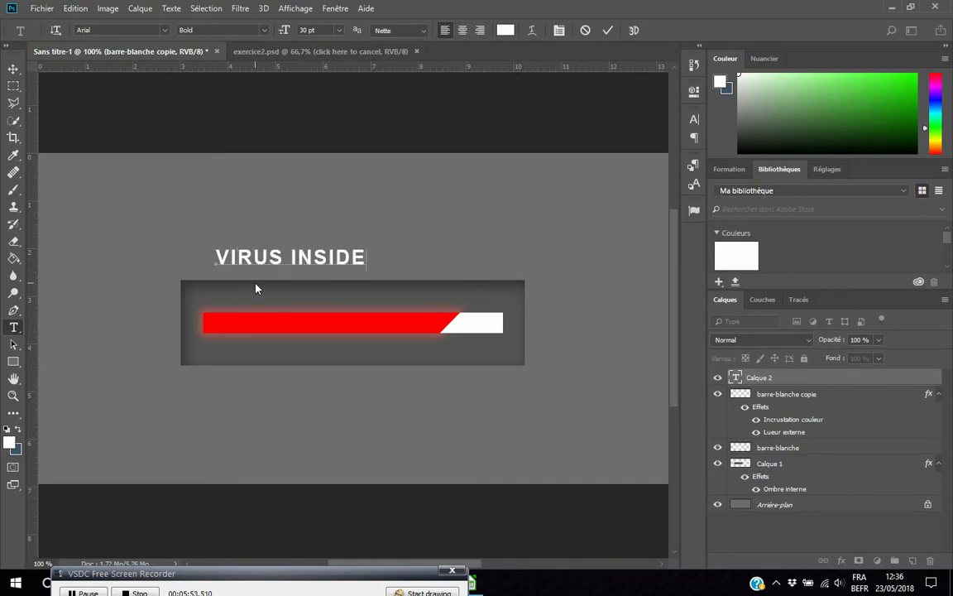
pyautogui.write(' !!! 75')
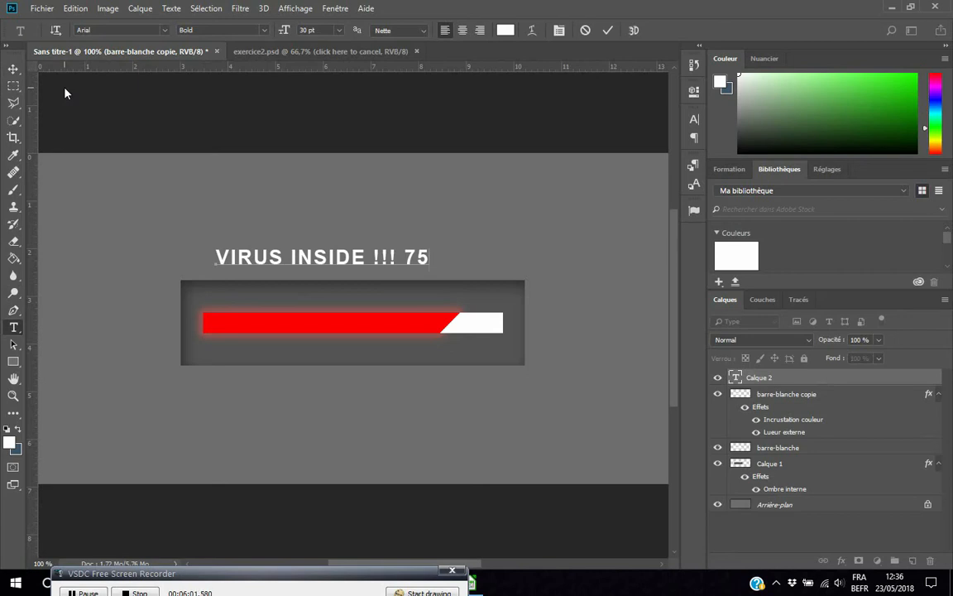
pyautogui.write('%')
pyautogui.click(13, 69)
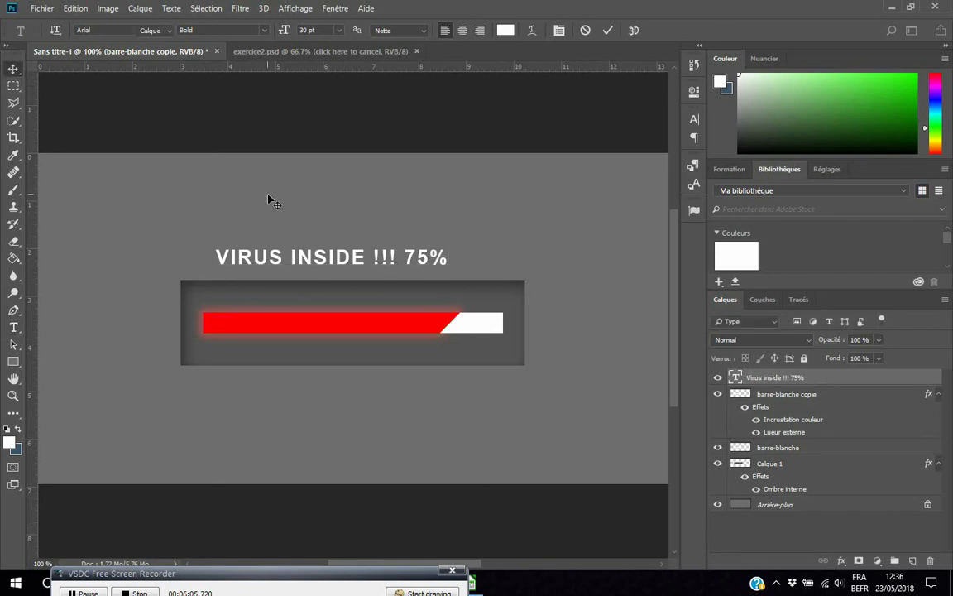
# Centre the caption text above the dark frame and create a new layer named "bouton"
pyautogui.moveTo(308, 262); pyautogui.dragTo(323, 261)
pyautogui.scroll(-3, 360, 372)
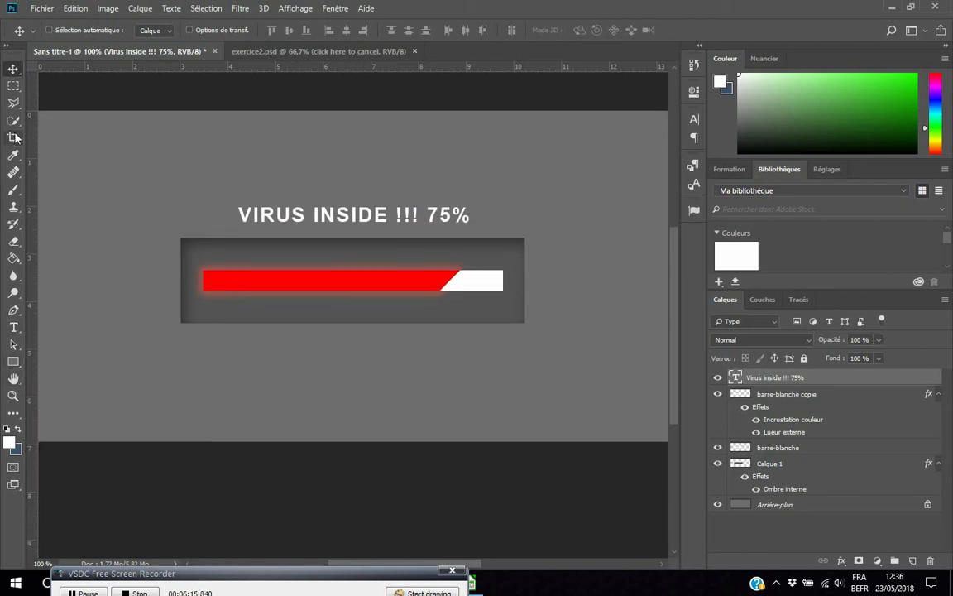
pyautogui.click(140, 8)
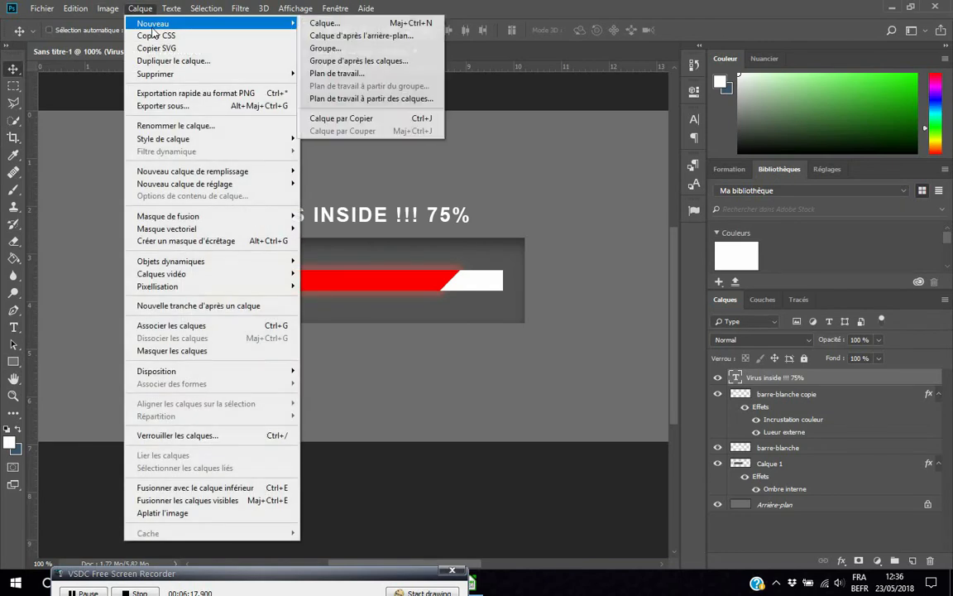
pyautogui.moveTo(167, 25)
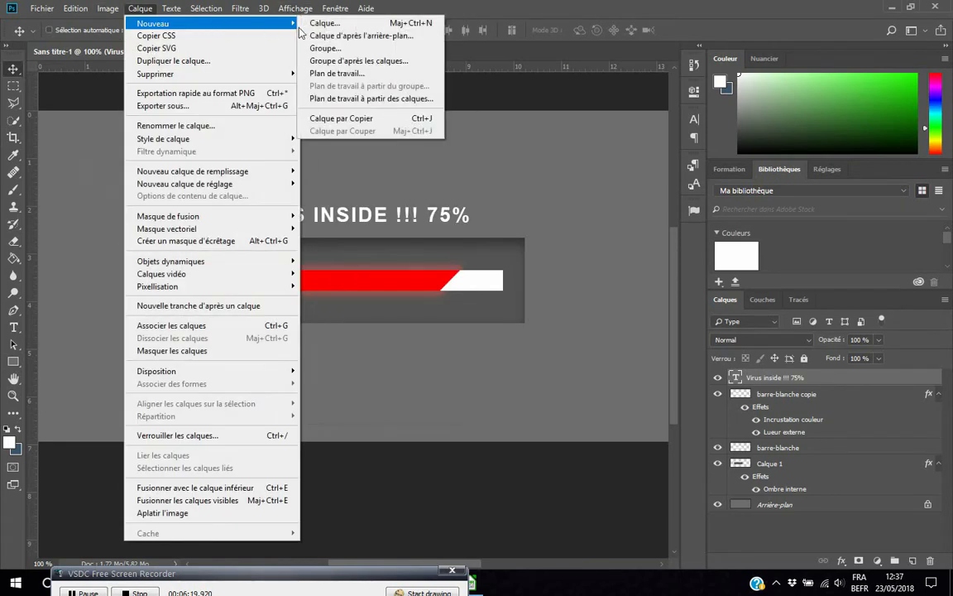
pyautogui.click(319, 21)
pyautogui.write('bou')
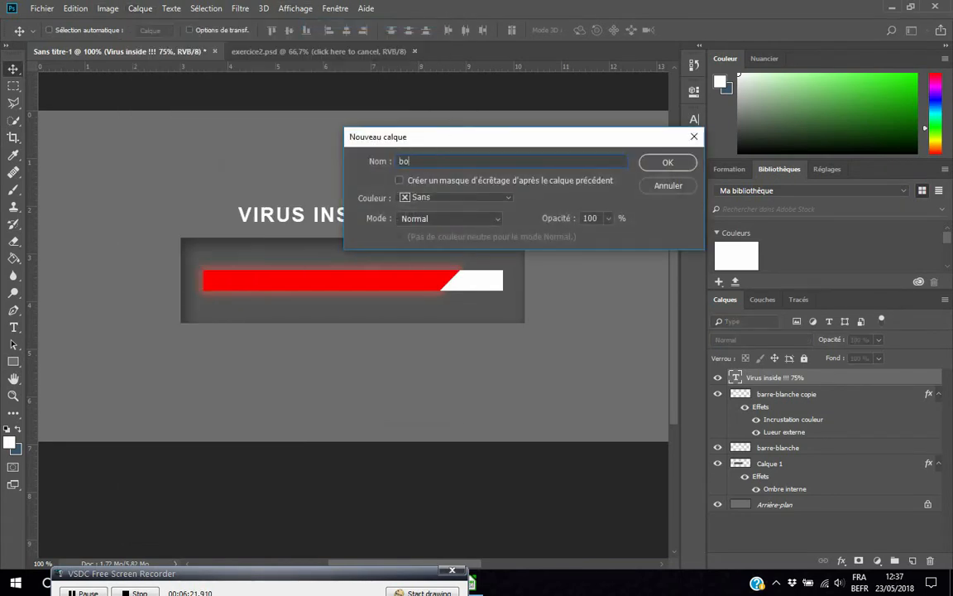
pyautogui.press('Return')
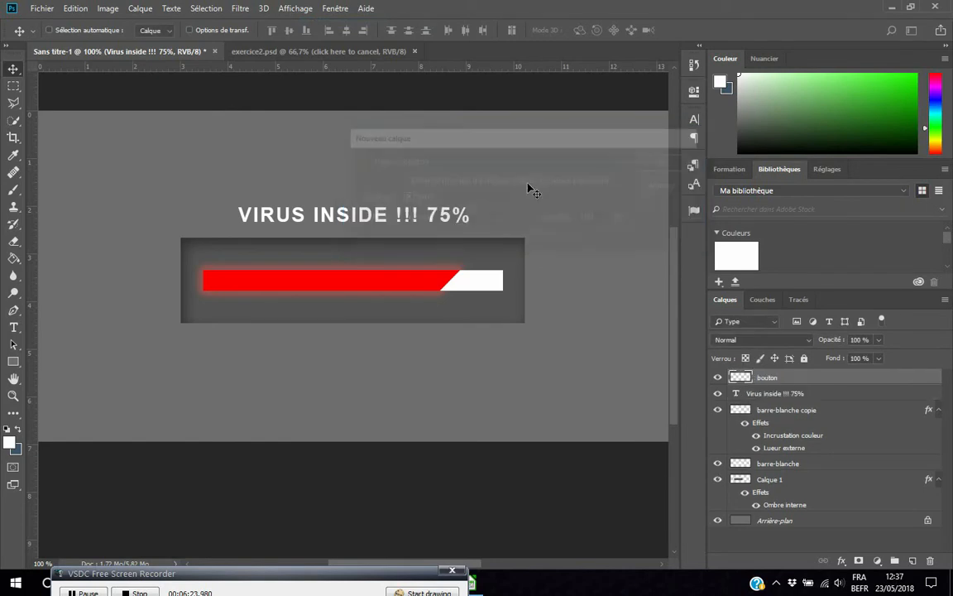
# Select a rectangular area centred below the dark frame on the bouton layer and fill it with white
pyautogui.click(13, 86)
pyautogui.moveTo(281, 340); pyautogui.dragTo(450, 419)
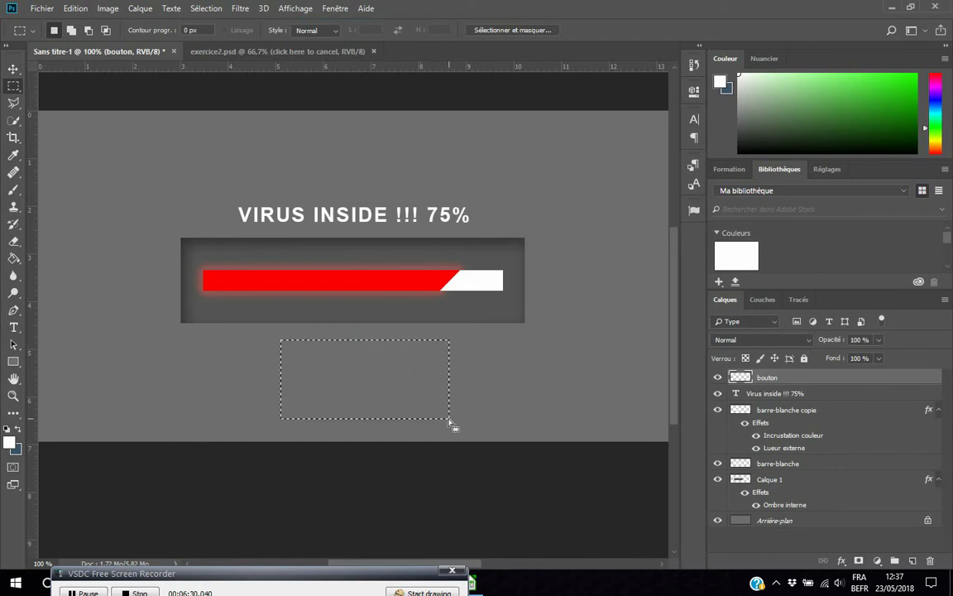
pyautogui.click(14, 445)
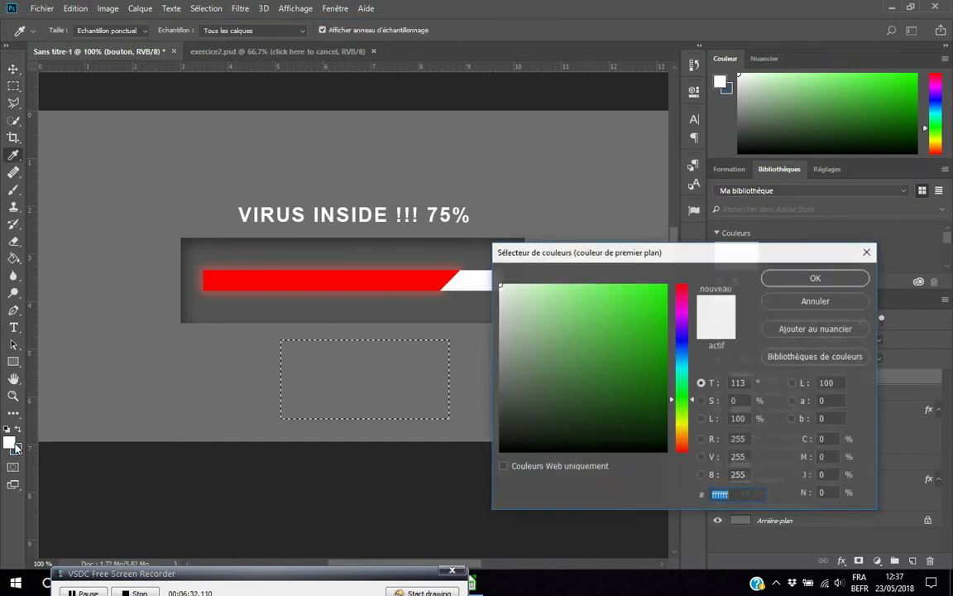
pyautogui.click(760, 250)
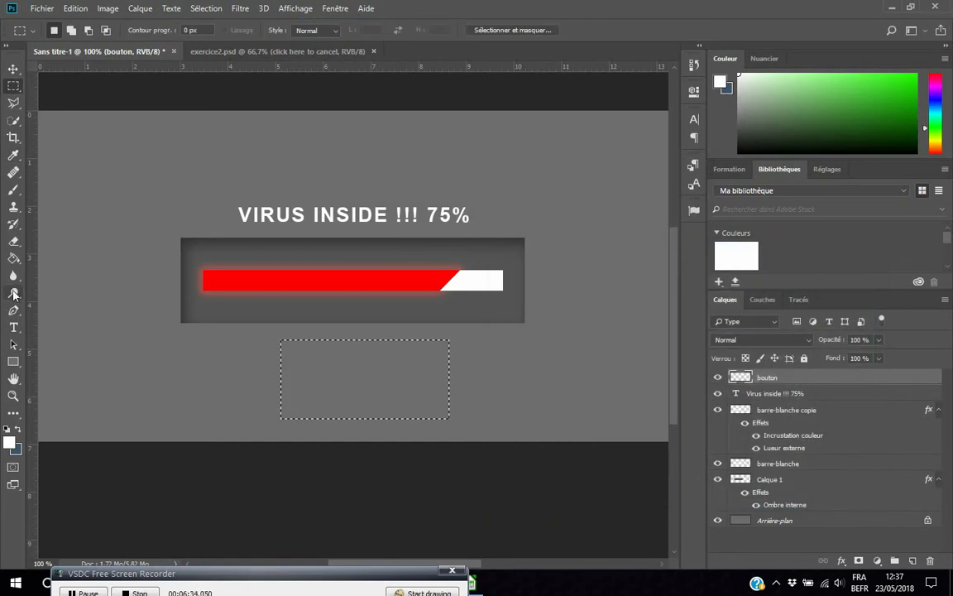
pyautogui.click(13, 259)
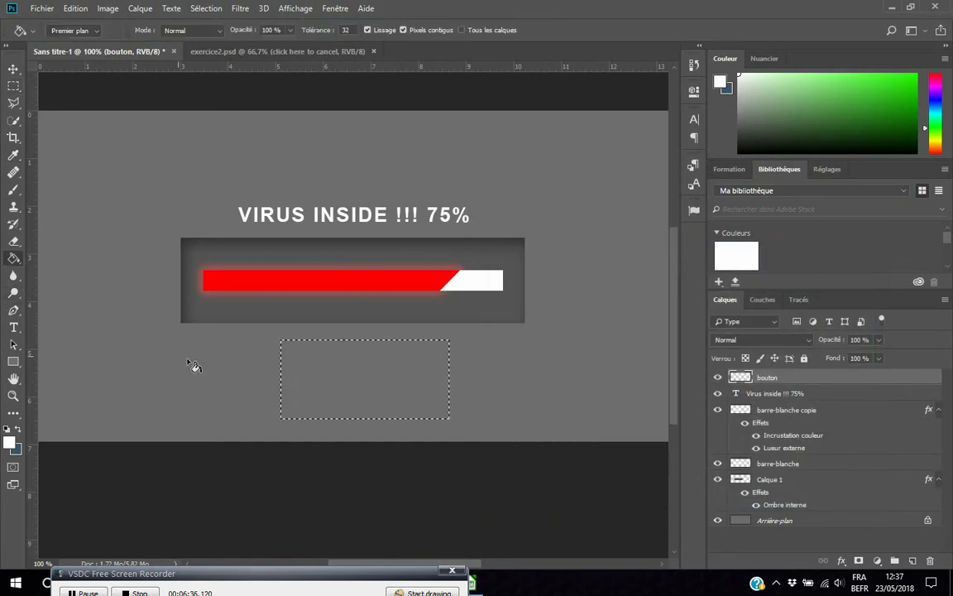
pyautogui.click(313, 368)
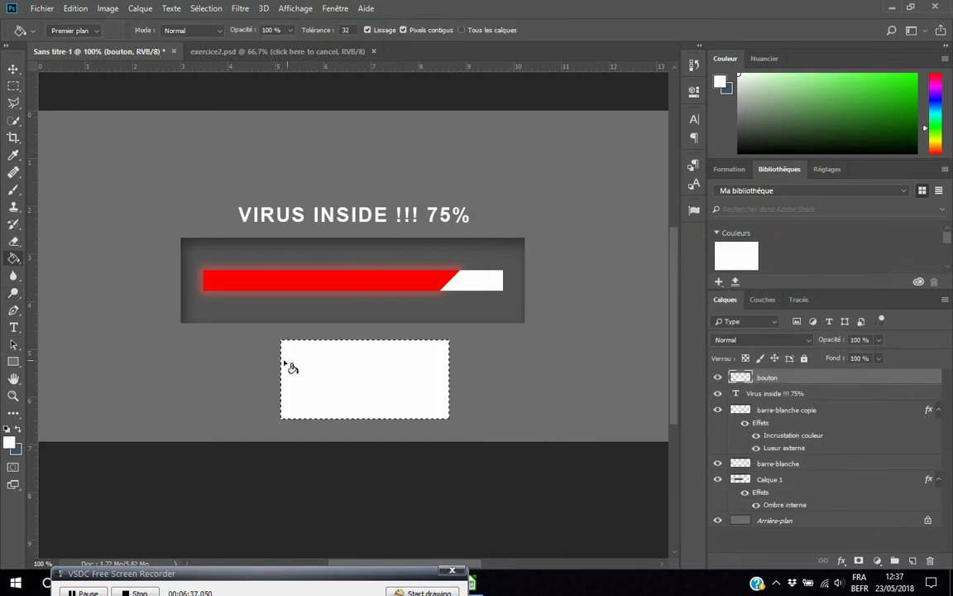
pyautogui.click(14, 86)
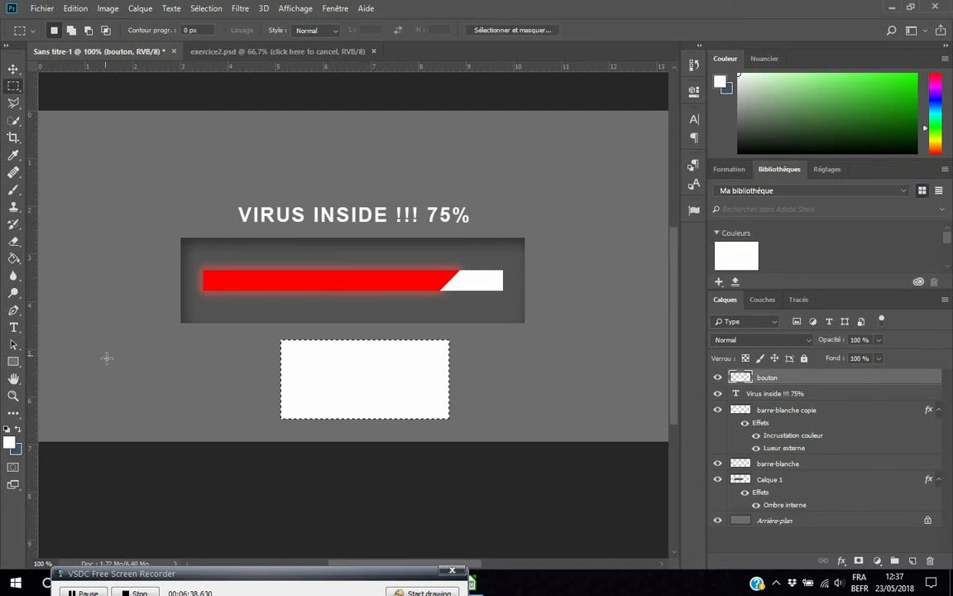
# Add a Biseautage & estampage effect to the bouton layer with a size of 13 px
pyautogui.click(139, 8)
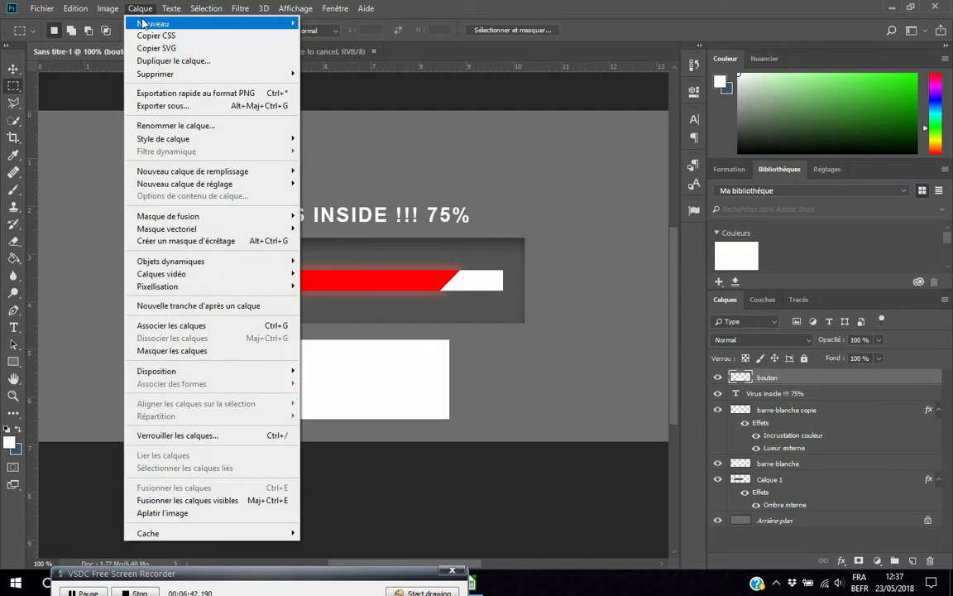
pyautogui.moveTo(142, 23)
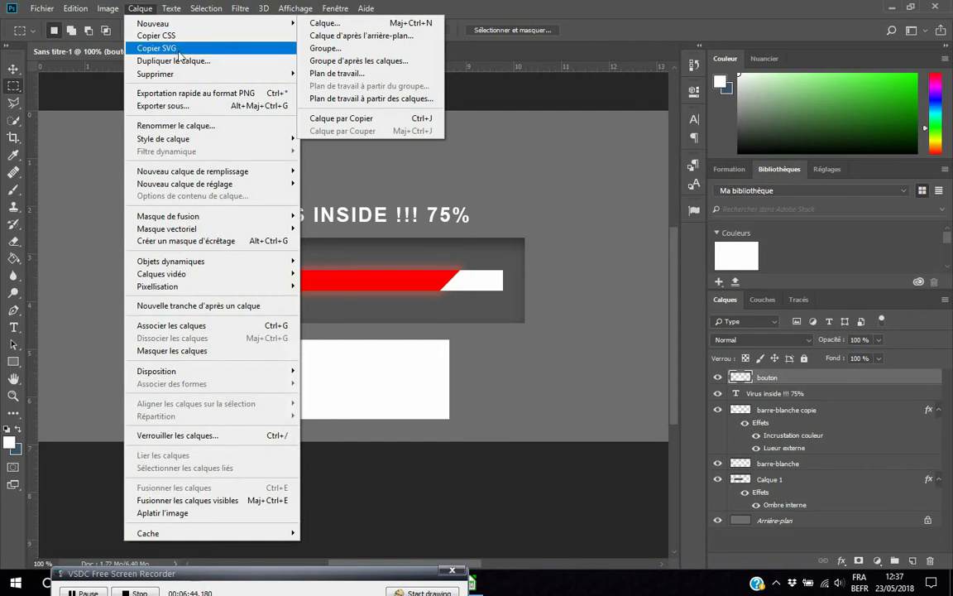
pyautogui.moveTo(226, 141)
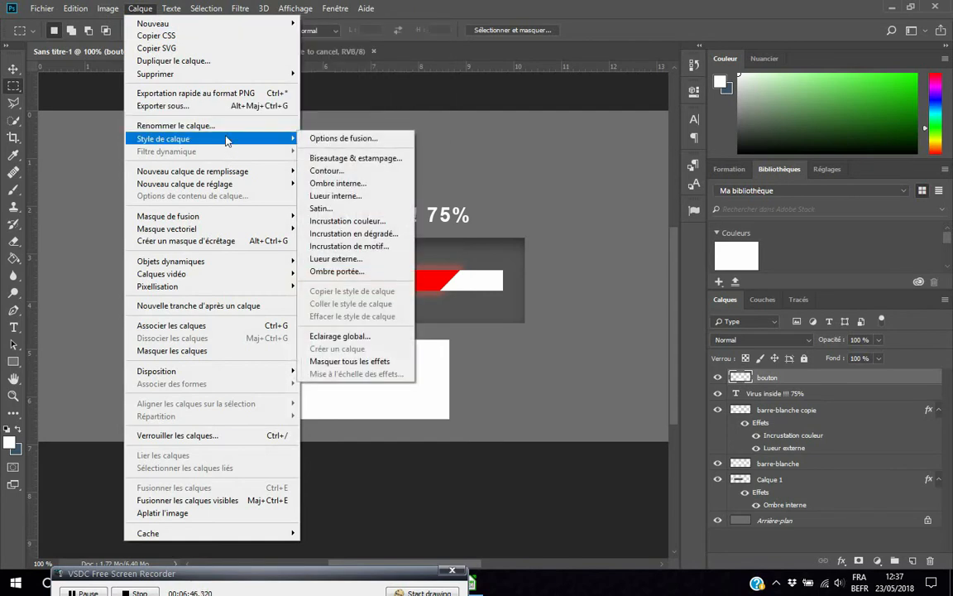
pyautogui.click(348, 158)
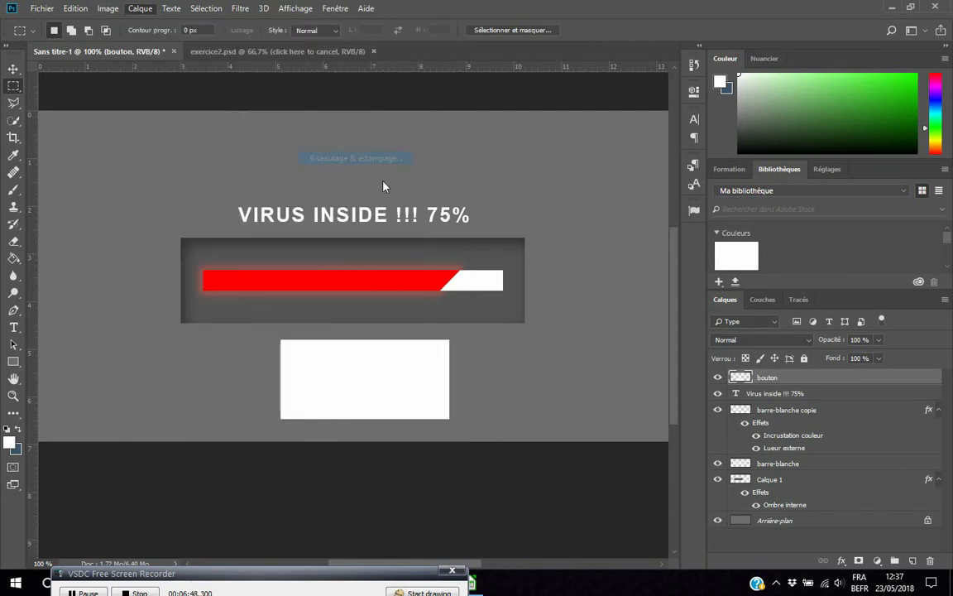
pyautogui.moveTo(472, 205); pyautogui.dragTo(676, 203)
pyautogui.click(751, 298)
pyautogui.moveTo(750, 298)
pyautogui.mouseDown()
pyautogui.moveTo(764, 298)
pyautogui.moveTo(757, 301)
pyautogui.mouseUp()
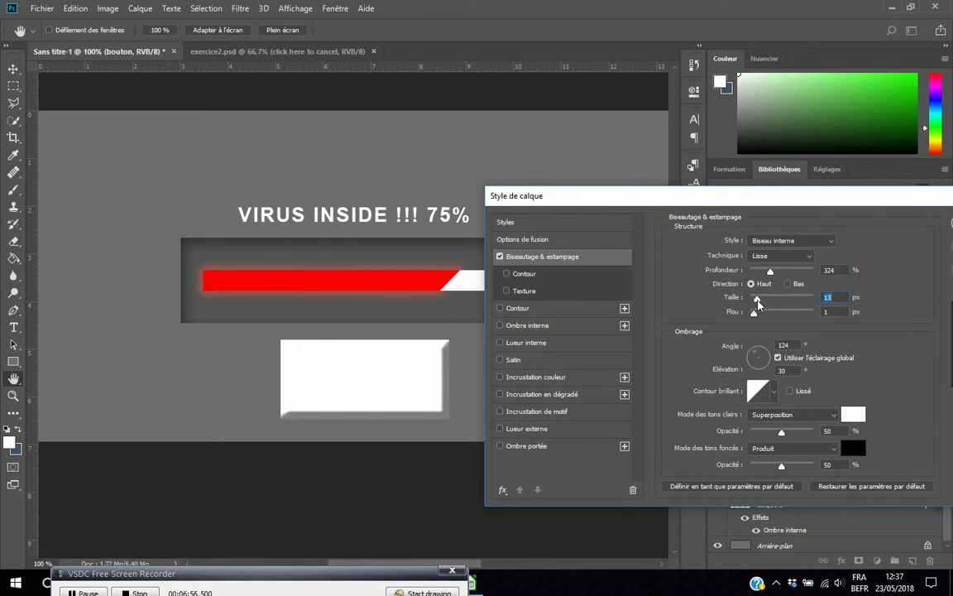
# Set the bevel's Flou to 6 px and Profondeur to 63%, and apply the layer style
pyautogui.moveTo(750, 319); pyautogui.dragTo(755, 284)
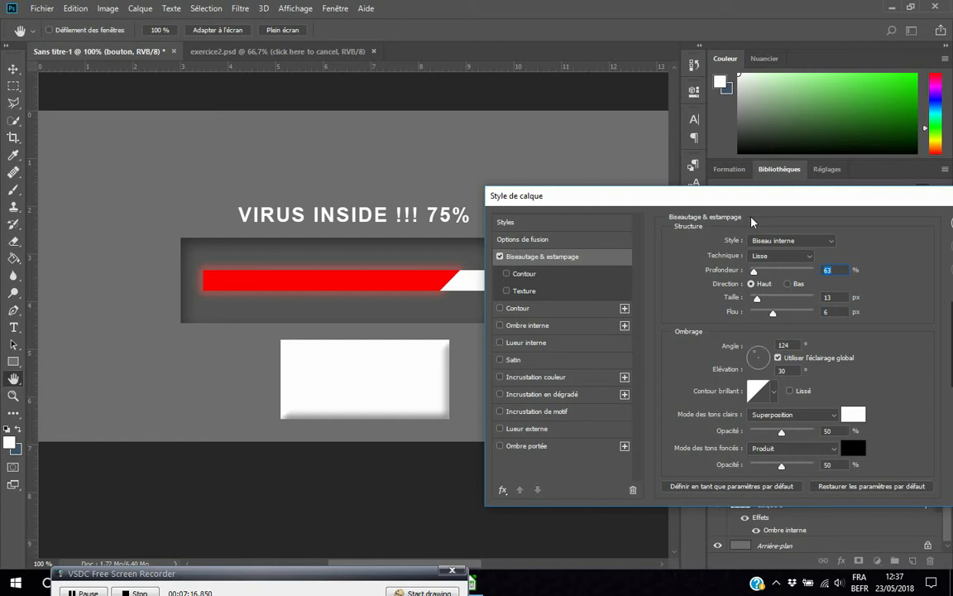
pyautogui.moveTo(807, 200); pyautogui.dragTo(592, 217)
pyautogui.click(758, 242)
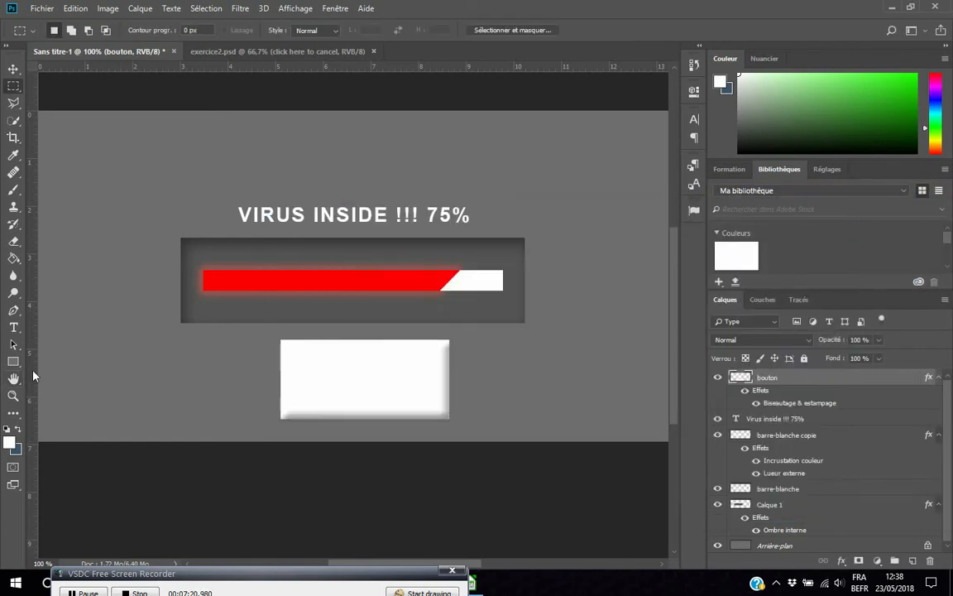
# Add the text "CANCEL" on the white button
pyautogui.click(14, 327)
pyautogui.click(316, 383)
pyautogui.write('_______')
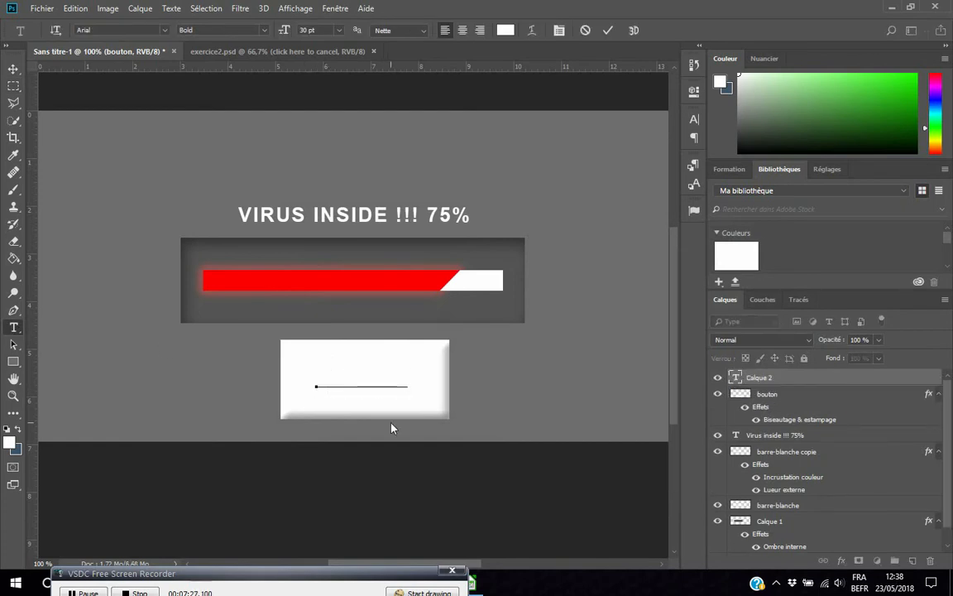
# Colour the CANCEL text red #ea0e0e and centre it on the white button
pyautogui.hotkey('ctrl', 'a')
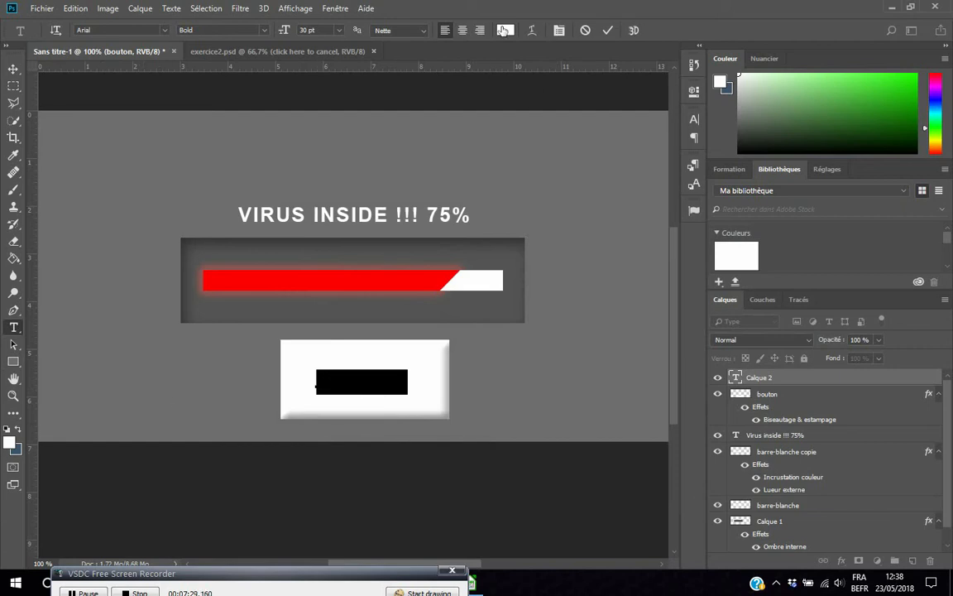
pyautogui.click(503, 30)
pyautogui.moveTo(632, 313); pyautogui.dragTo(658, 296)
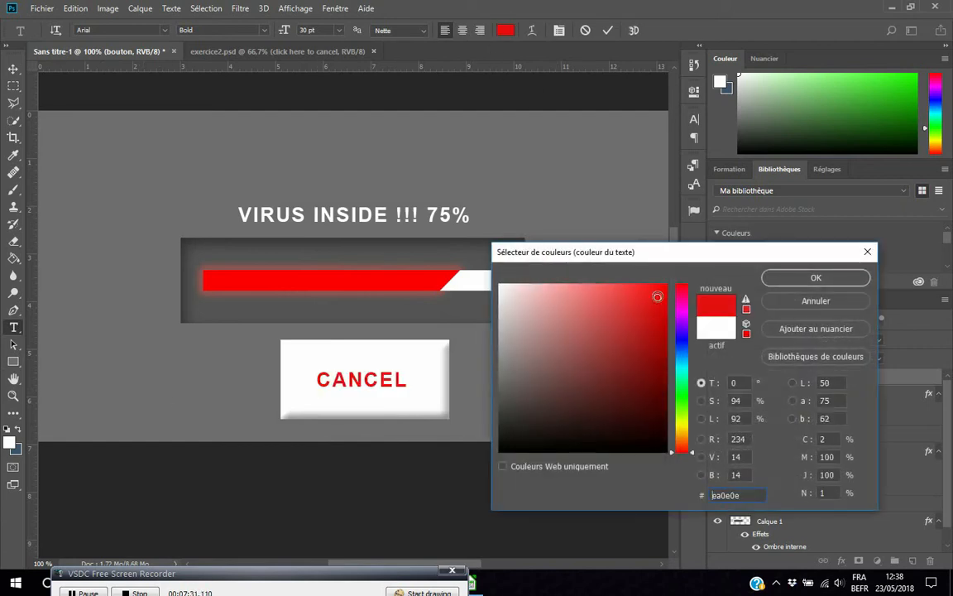
pyautogui.click(787, 283)
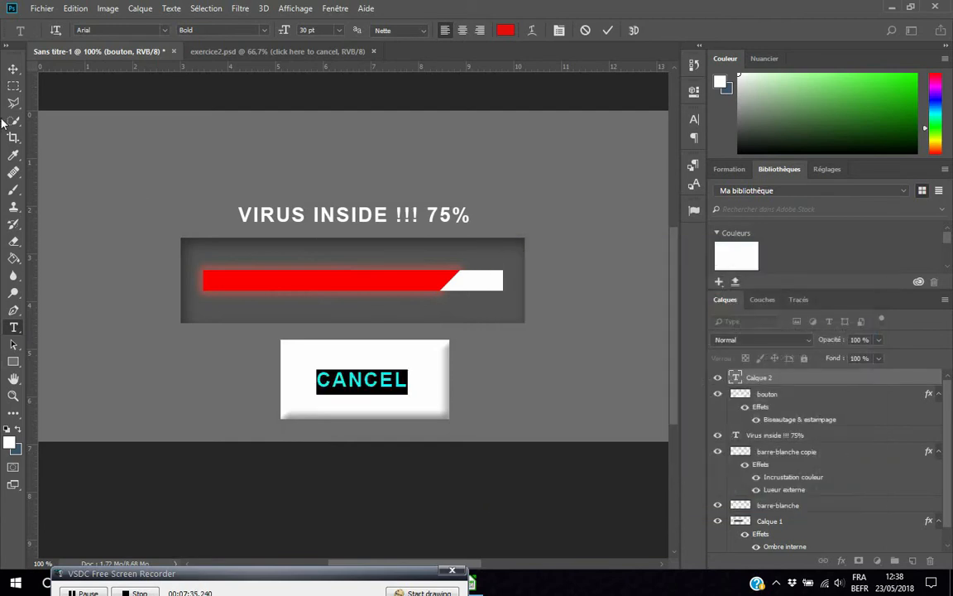
pyautogui.click(14, 68)
pyautogui.moveTo(341, 380); pyautogui.dragTo(346, 380)
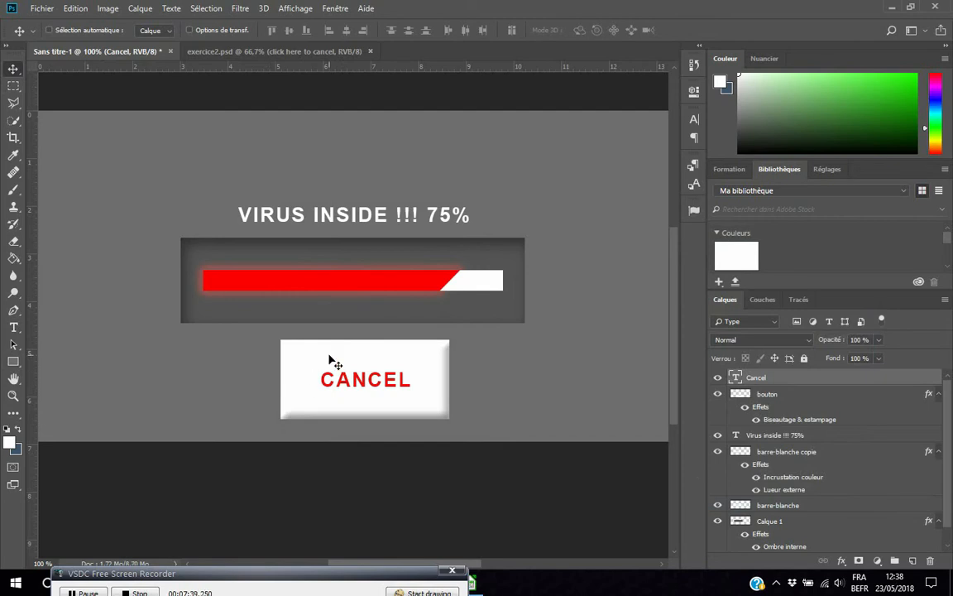
# Add a drop shadow (Ombre portée) with a distance of 8 px to the "VIRUS INSIDE !!! 75%" text layer
pyautogui.click(13, 327)
pyautogui.click(241, 214)
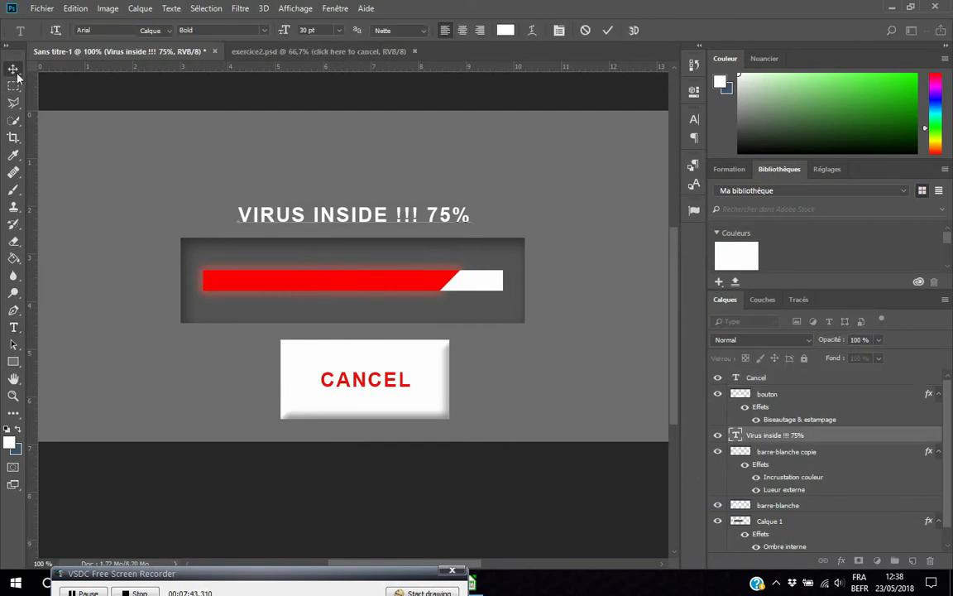
pyautogui.click(13, 68)
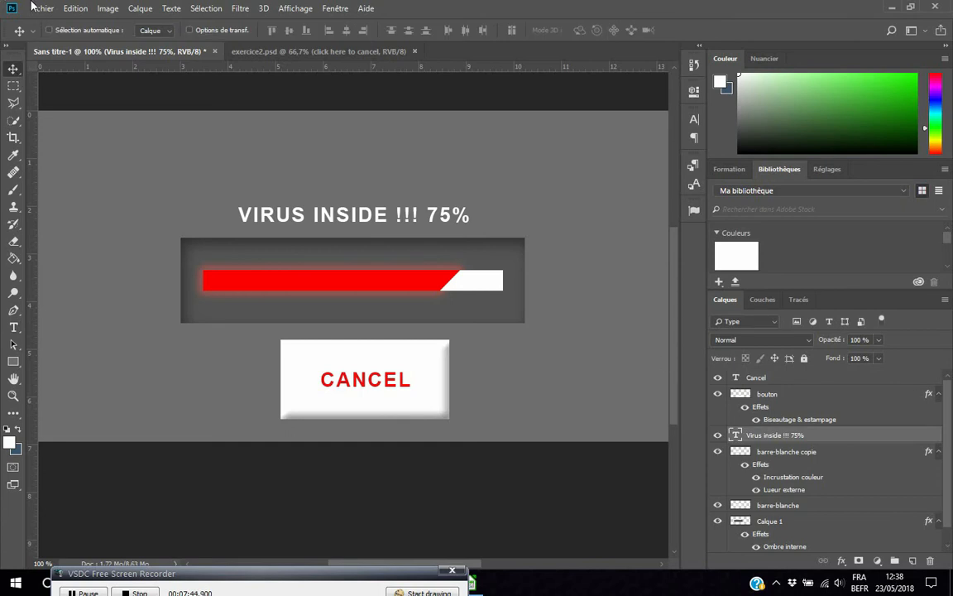
pyautogui.click(138, 10)
pyautogui.moveTo(169, 143)
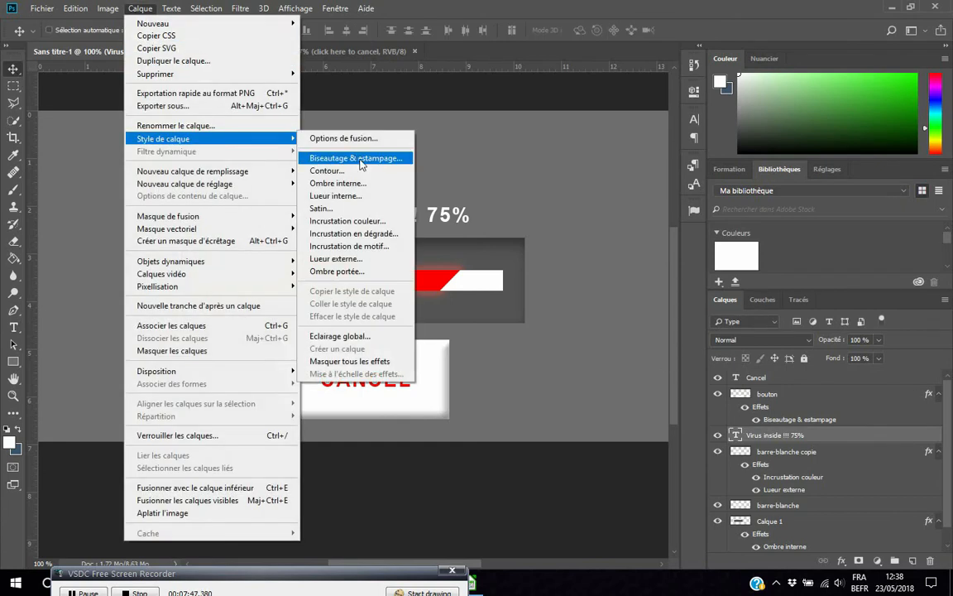
pyautogui.click(341, 271)
pyautogui.moveTo(415, 212); pyautogui.dragTo(596, 253)
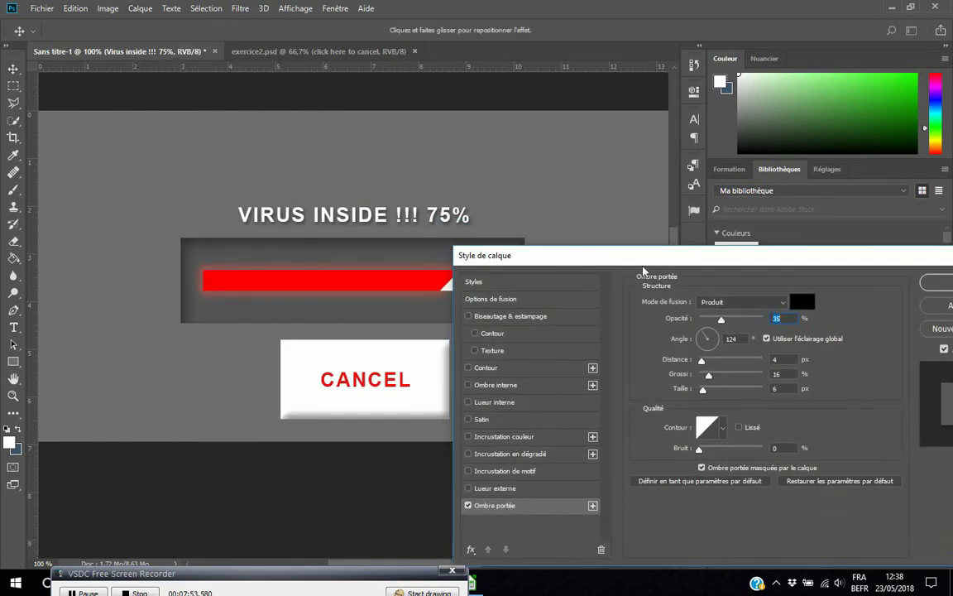
pyautogui.moveTo(703, 362); pyautogui.dragTo(706, 376)
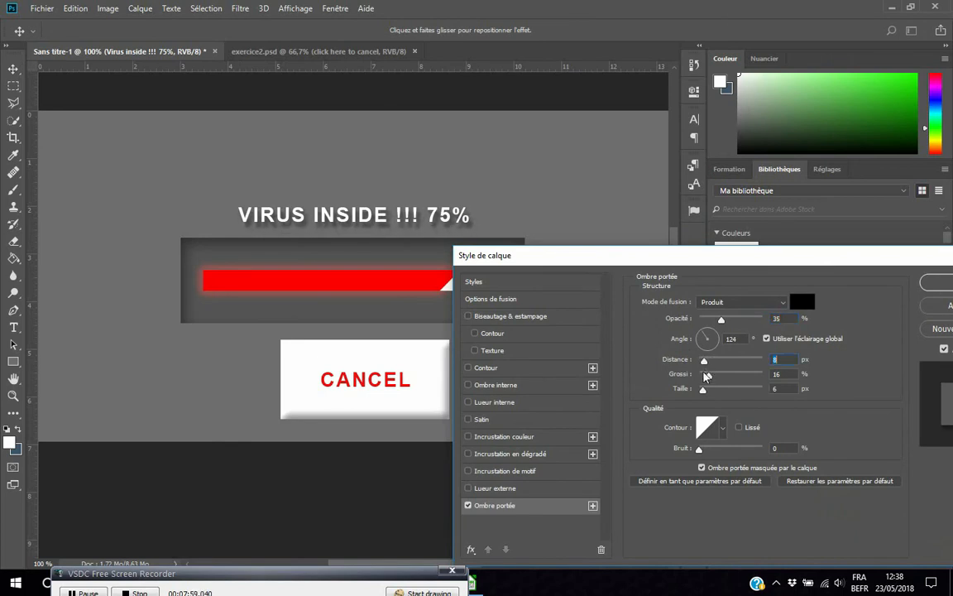
pyautogui.click(937, 285)
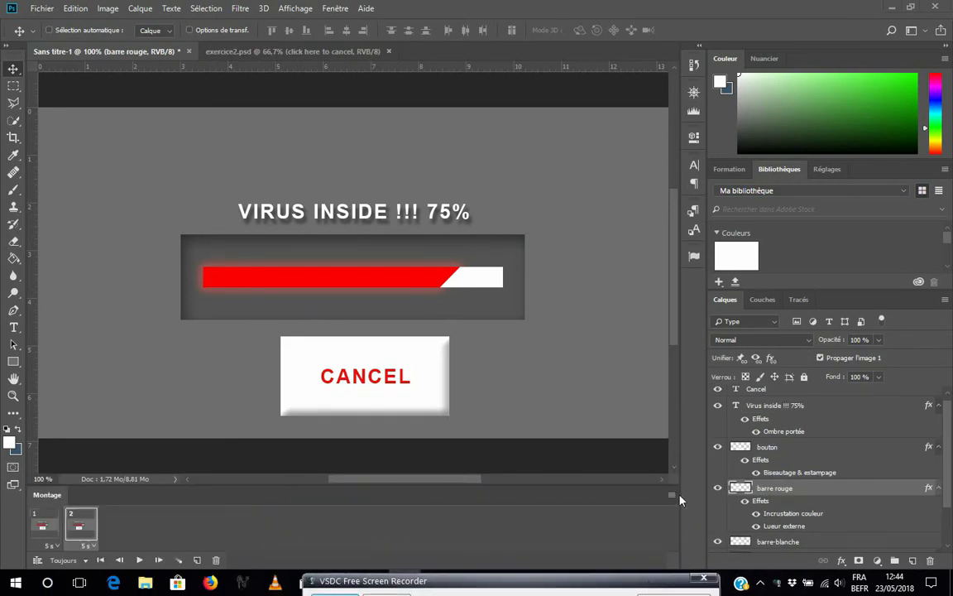
# Close the Montage timeline and display it again
pyautogui.click(672, 495)
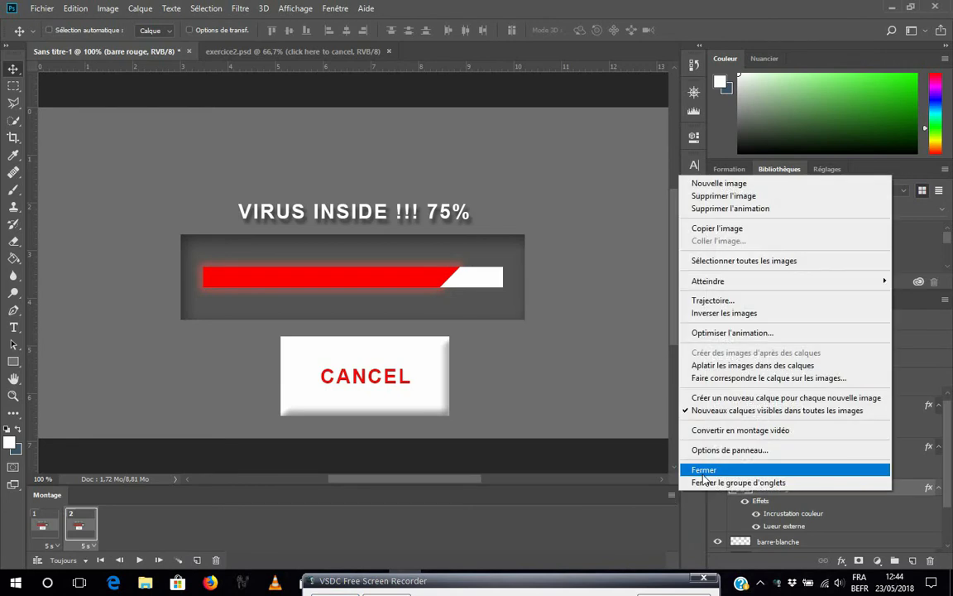
pyautogui.click(703, 470)
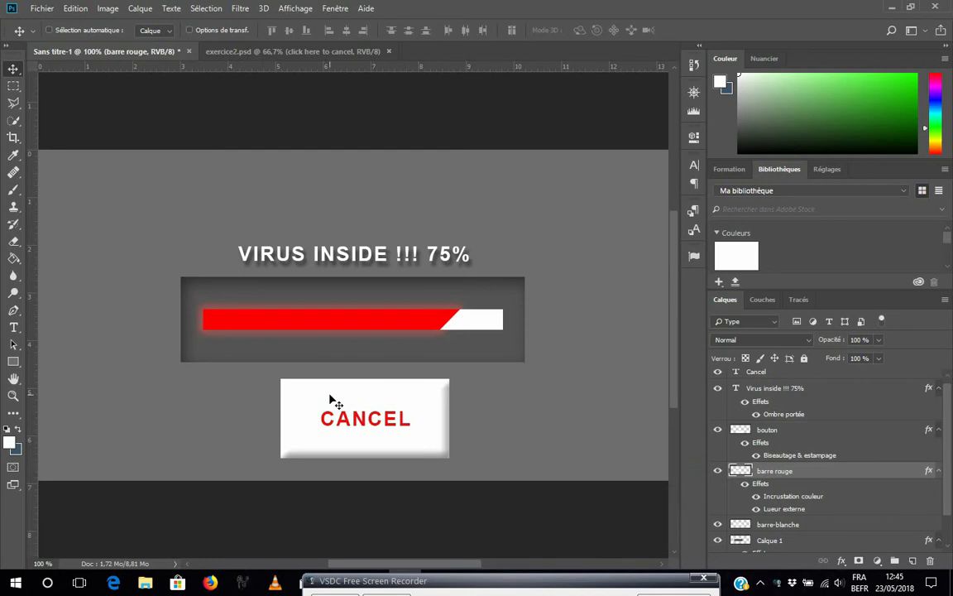
pyautogui.click(299, 10)
pyautogui.moveTo(336, 10)
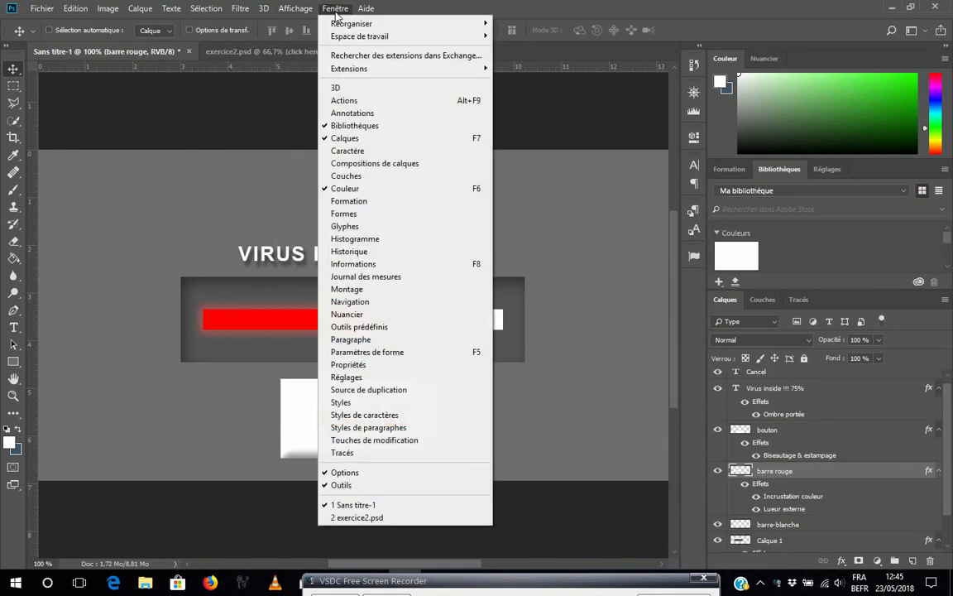
pyautogui.click(354, 292)
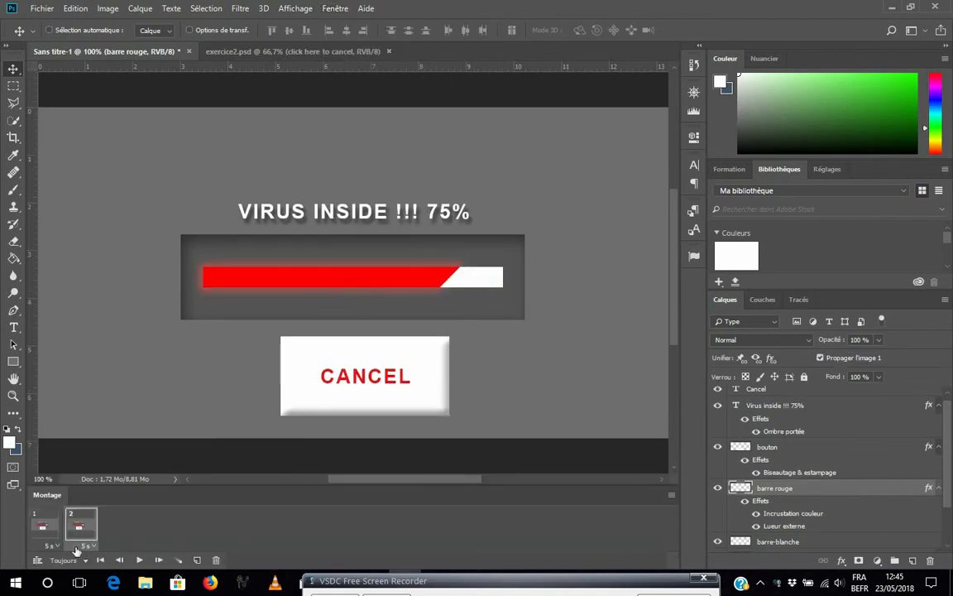
# Delete the second frame of the Montage animation
pyautogui.click(217, 561)
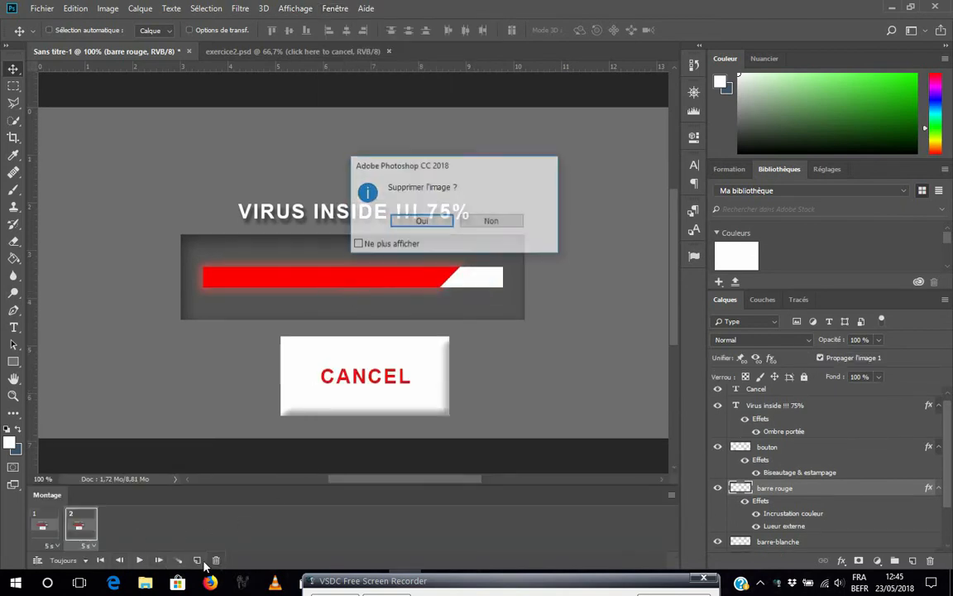
pyautogui.click(421, 218)
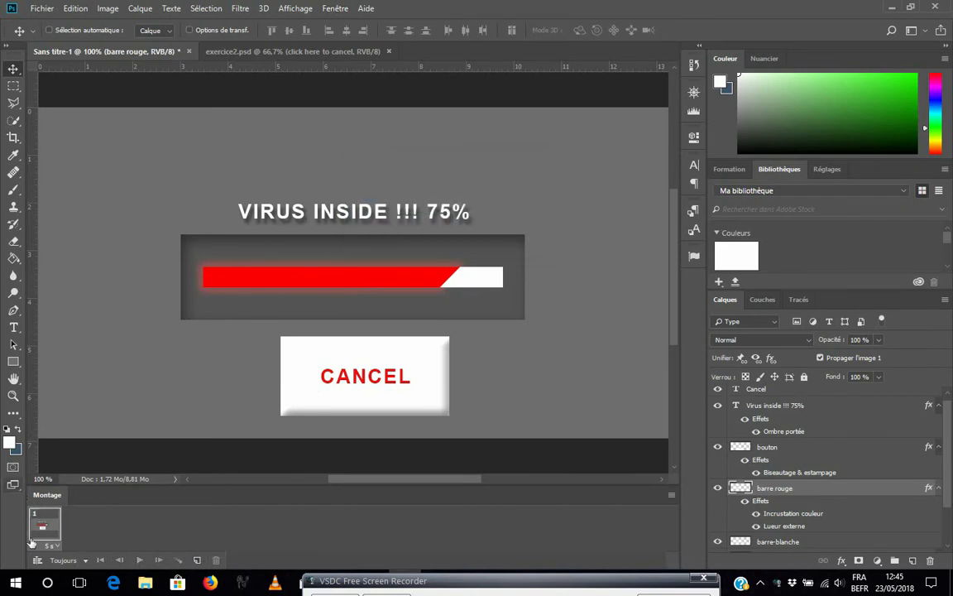
# Add a second frame to the Montage frame animation
pyautogui.click(37, 561)
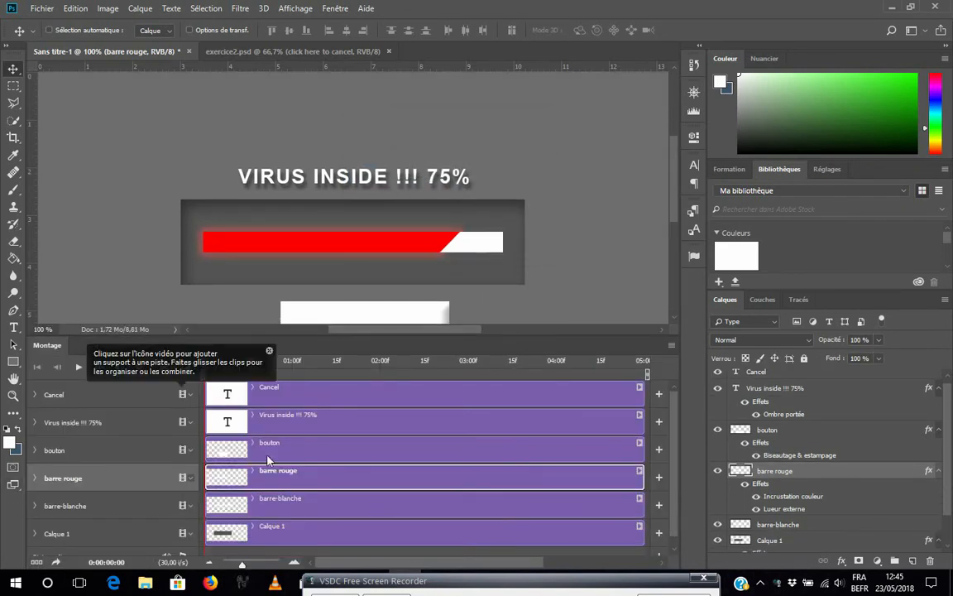
pyautogui.click(37, 561)
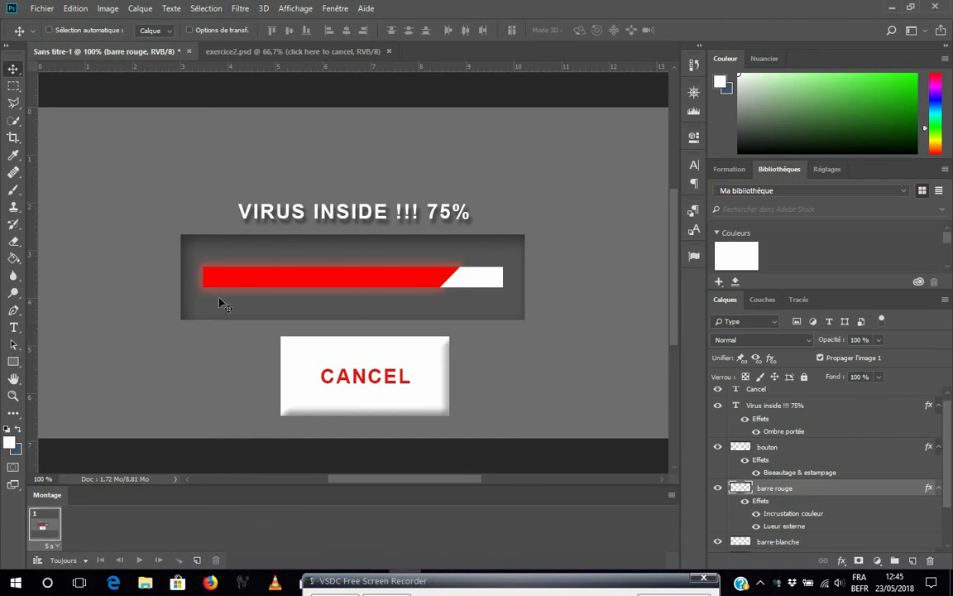
pyautogui.click(197, 561)
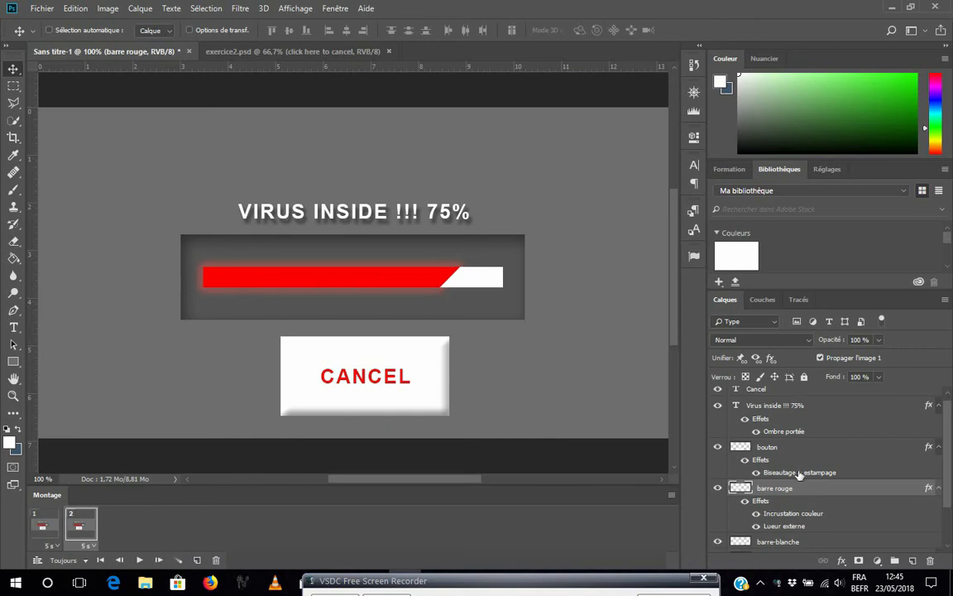
pyautogui.moveTo(404, 272)
pyautogui.mouseDown()
pyautogui.moveTo(187, 271)
pyautogui.moveTo(444, 275)
pyautogui.moveTo(166, 273)
pyautogui.moveTo(429, 279)
pyautogui.moveTo(406, 275)
pyautogui.mouseUp()
# Group the barre rouge and barre-blanche layers and name the group "barre"
pyautogui.scroll(-1, 749, 496)
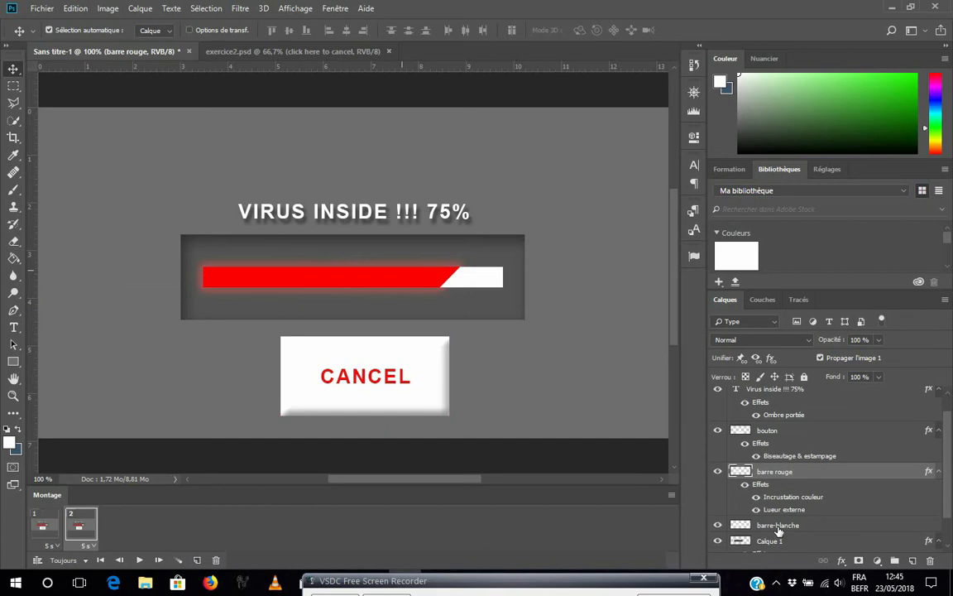
pyautogui.keyDown('ctrl'); pyautogui.click(778, 528); pyautogui.keyUp('ctrl')
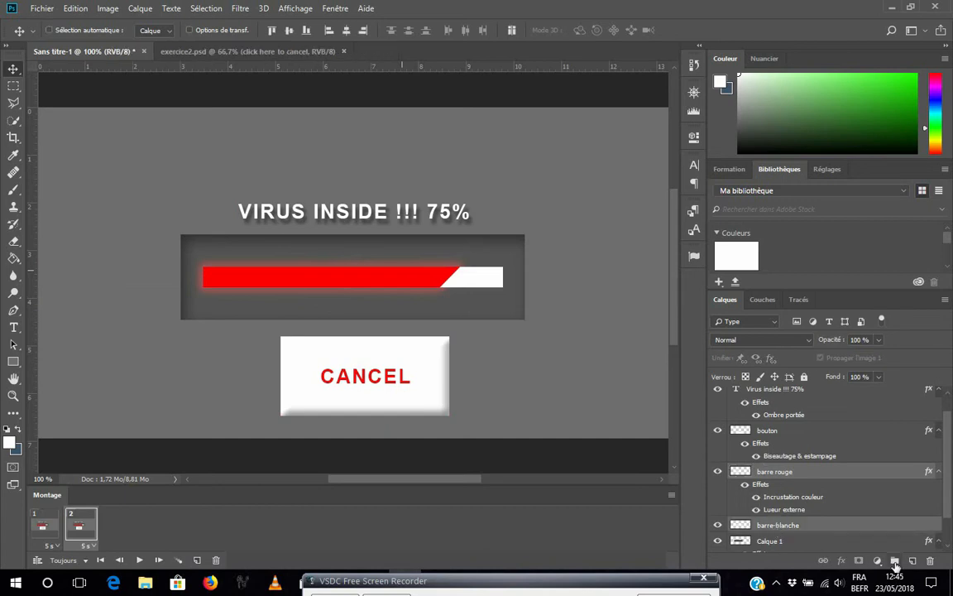
pyautogui.click(894, 560)
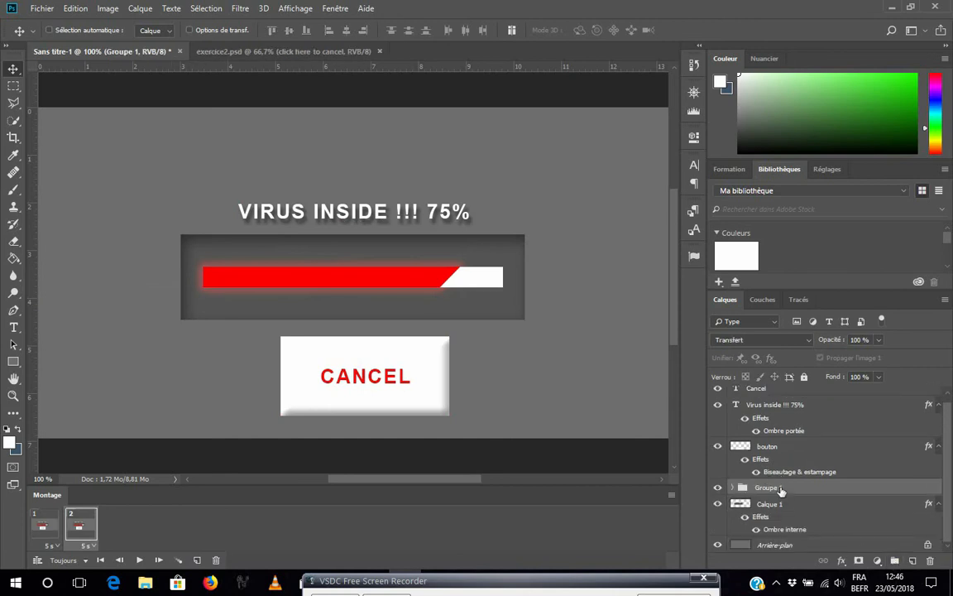
pyautogui.doubleClick(778, 489)
pyautogui.write('barre')
pyautogui.press('Return')
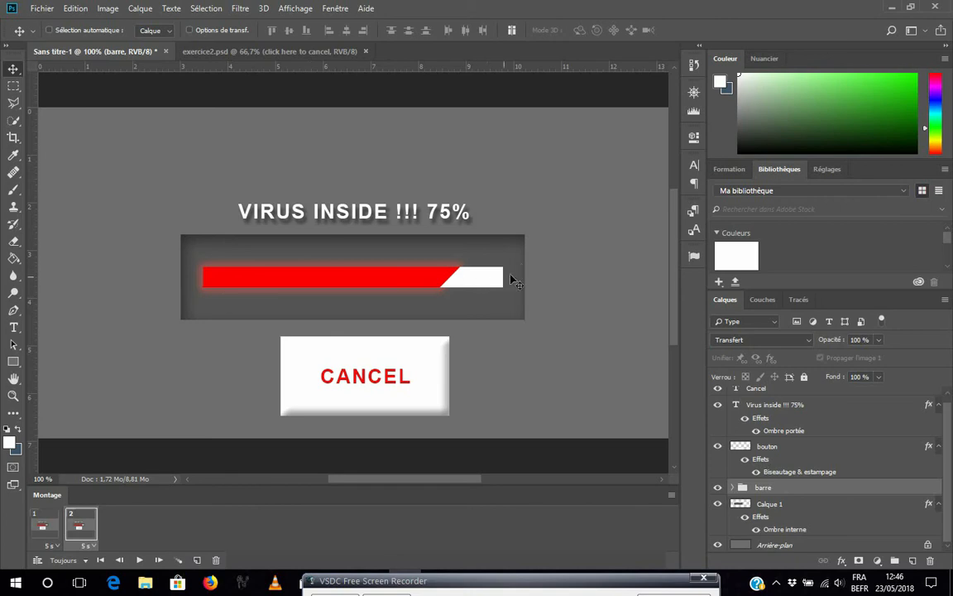
# Add a layer mask to the barre group from a rectangular selection around the whole progress bar
pyautogui.click(13, 85)
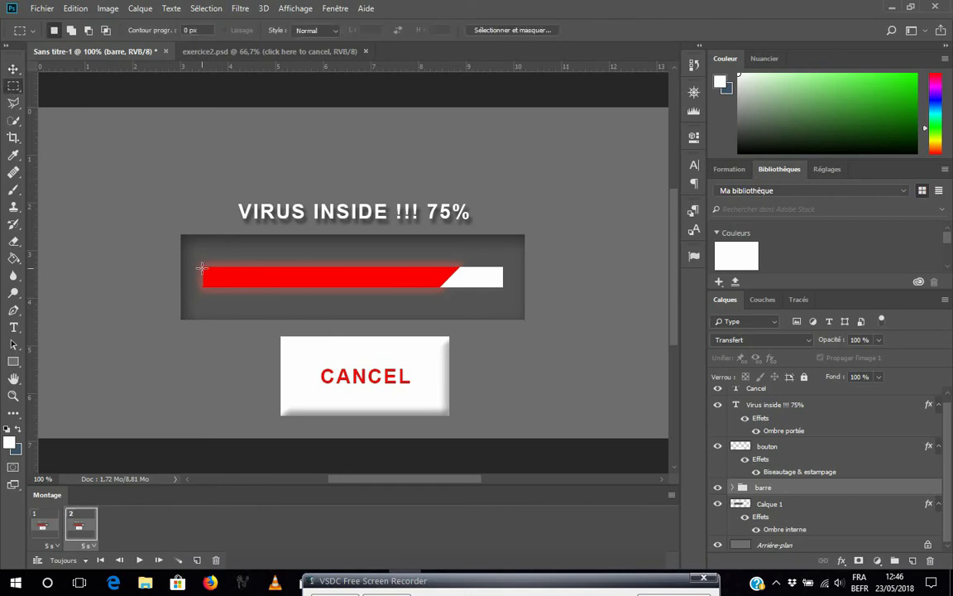
pyautogui.moveTo(202, 266); pyautogui.dragTo(504, 288)
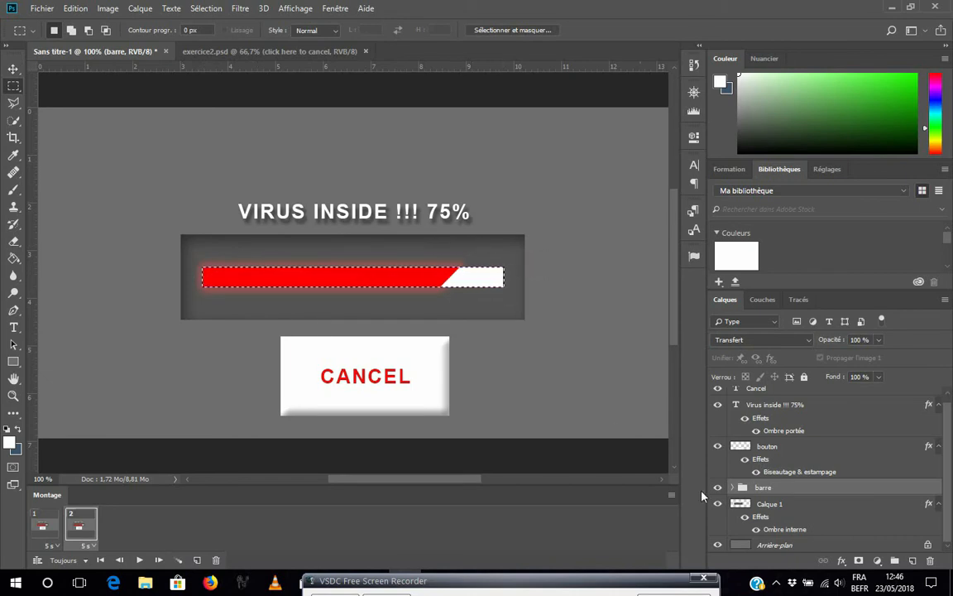
pyautogui.click(858, 562)
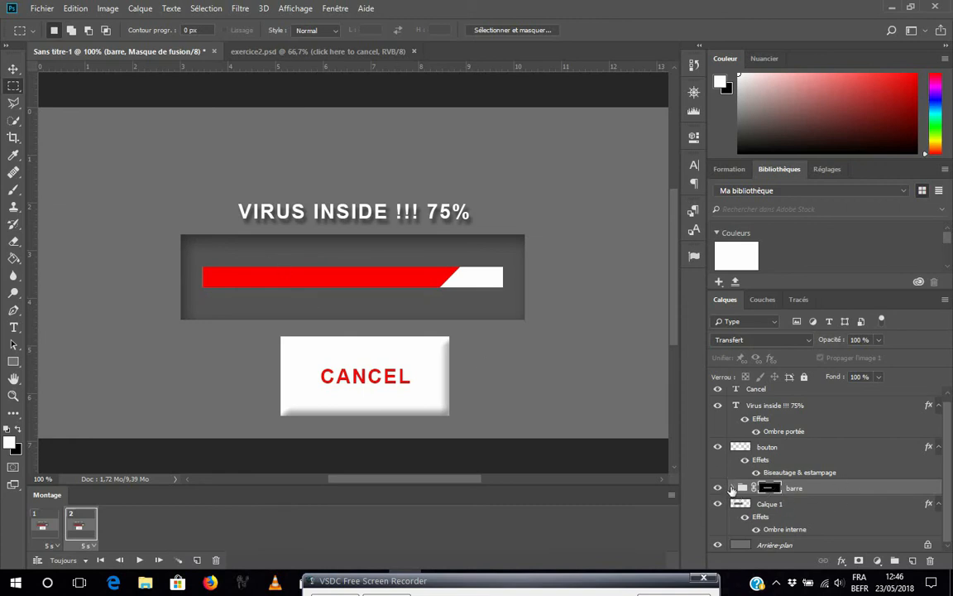
# In frame 2, shift the barre rouge layer inside the masked group slightly to the left and compare the result with frame 1
pyautogui.click(731, 488)
pyautogui.click(784, 504)
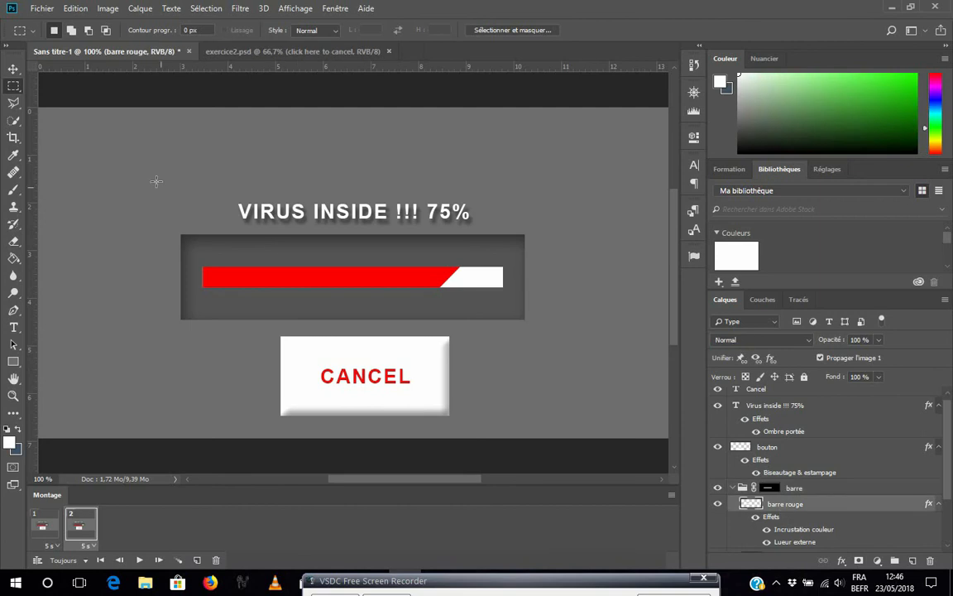
pyautogui.click(13, 68)
pyautogui.moveTo(405, 275)
pyautogui.mouseDown()
pyautogui.moveTo(210, 276)
pyautogui.moveTo(410, 272)
pyautogui.moveTo(401, 273)
pyautogui.mouseUp()
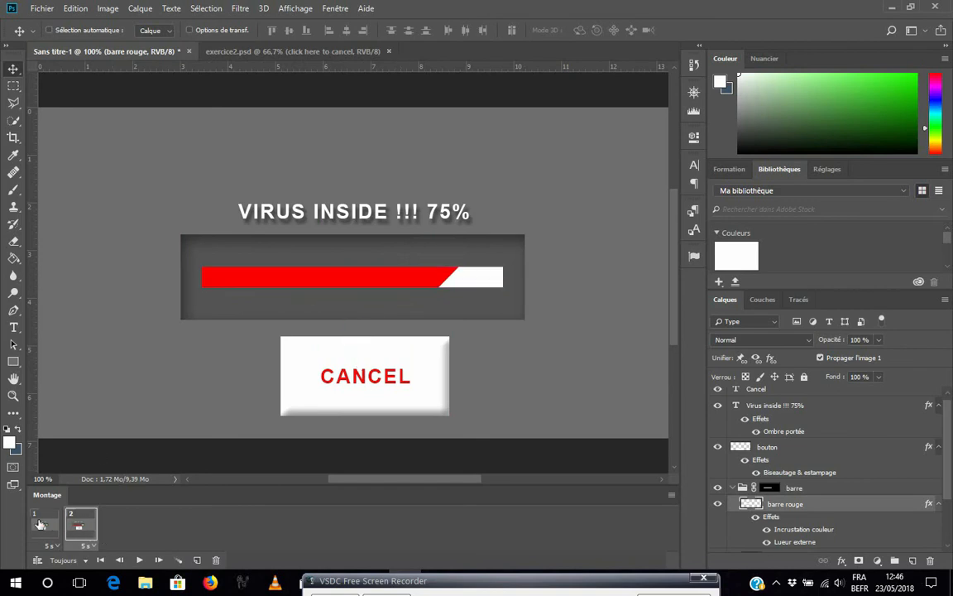
pyautogui.click(44, 525)
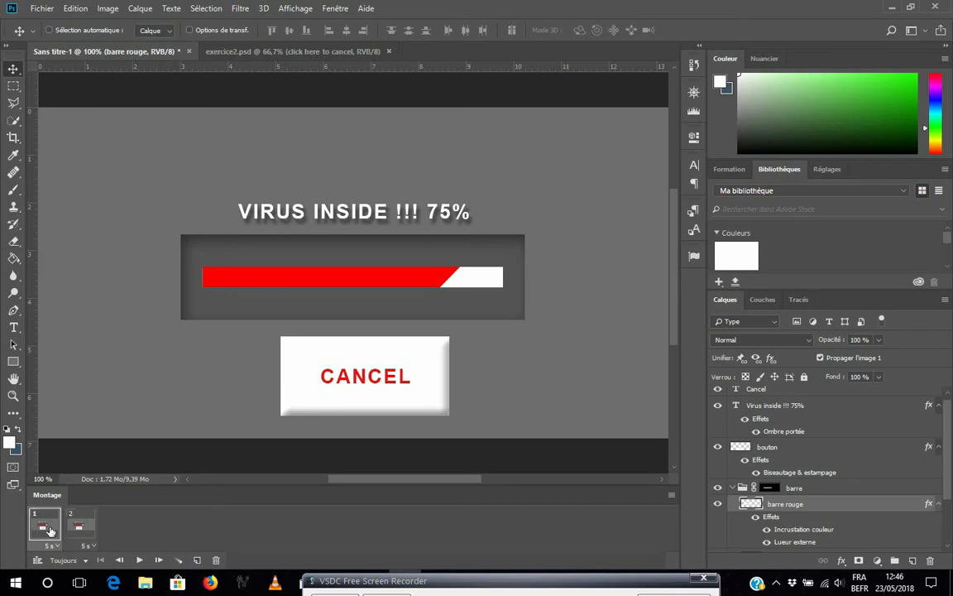
pyautogui.click(79, 526)
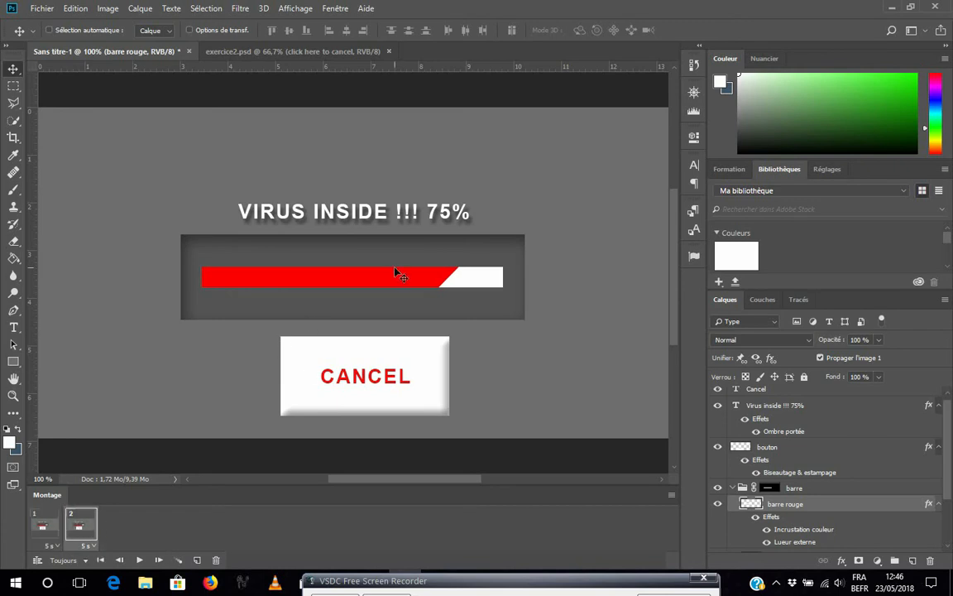
pyautogui.moveTo(429, 277); pyautogui.dragTo(409, 277)
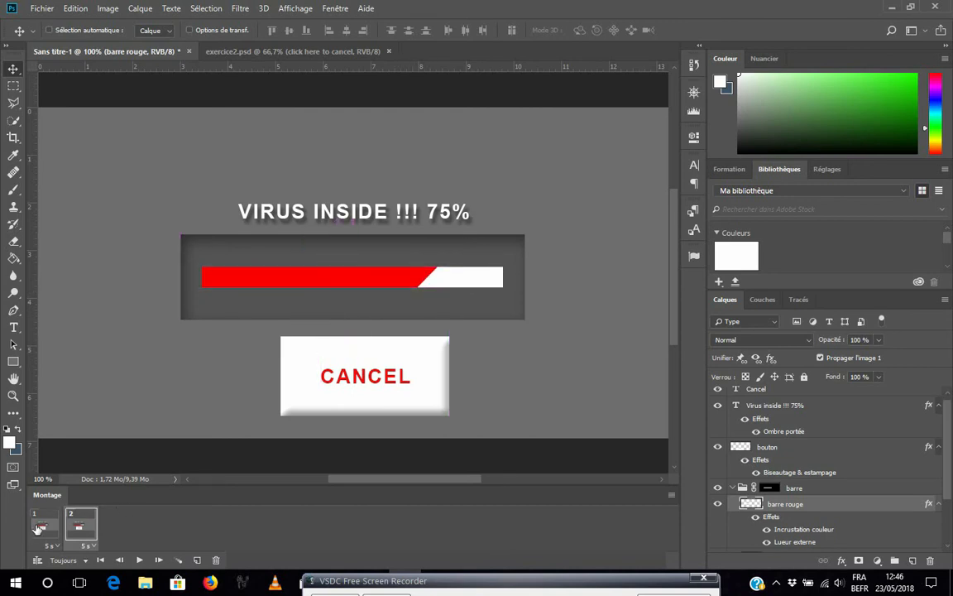
pyautogui.click(41, 528)
pyautogui.click(79, 528)
pyautogui.click(43, 528)
pyautogui.click(78, 528)
# Add frame 3 with the red bar moved further left and compare it with frames 1 and 2
pyautogui.click(197, 563)
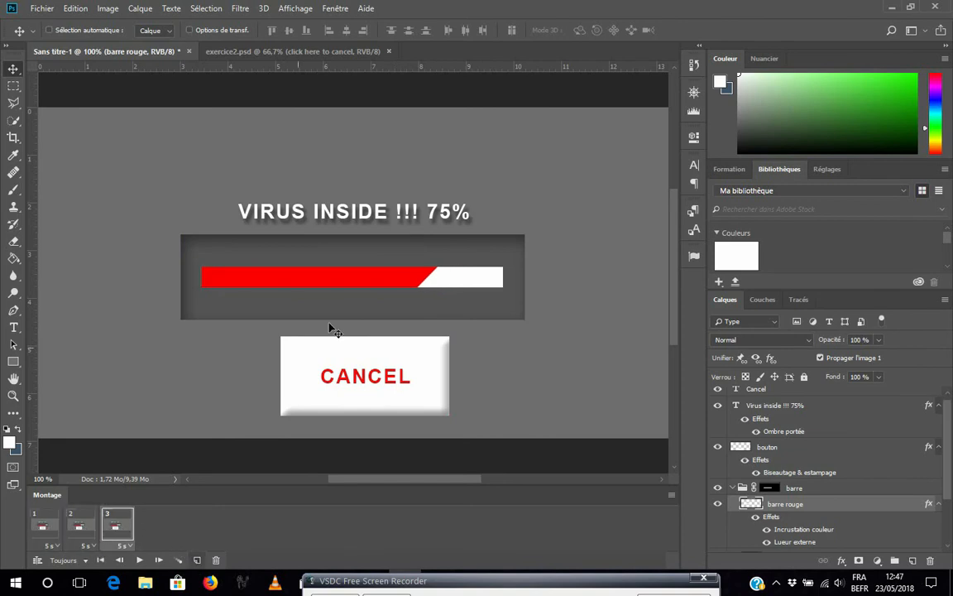
pyautogui.moveTo(394, 283); pyautogui.dragTo(363, 283)
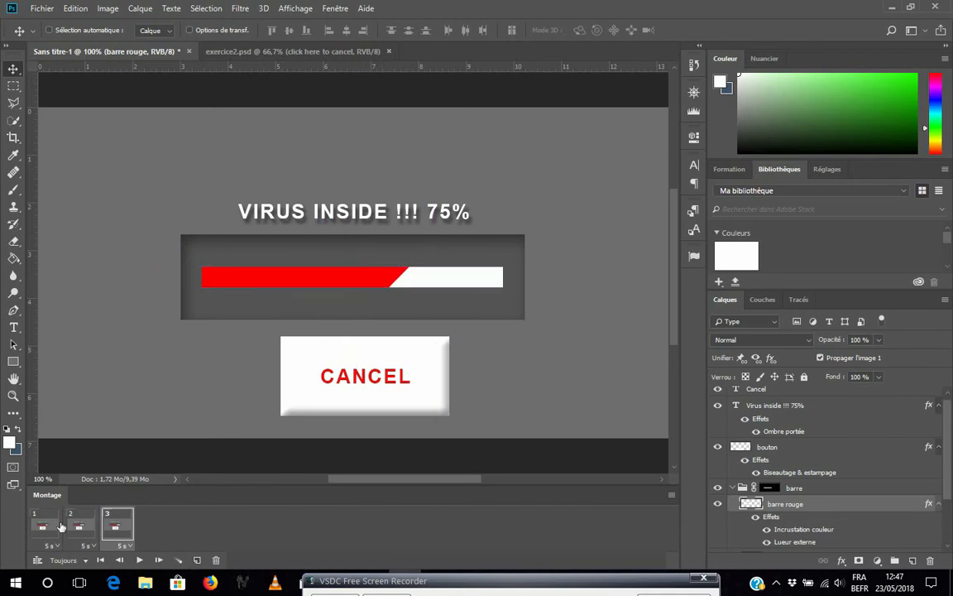
pyautogui.click(37, 526)
pyautogui.click(78, 527)
pyautogui.click(120, 525)
# Add frames 4 to 7, moving the barre rouge layer a little further left in each one
pyautogui.click(197, 560)
pyautogui.moveTo(347, 289); pyautogui.dragTo(322, 283)
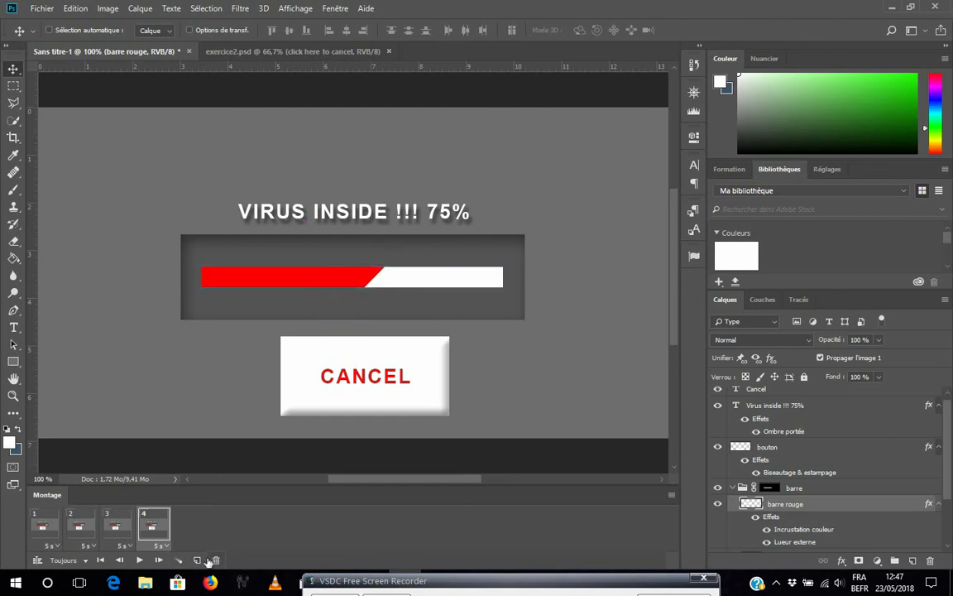
pyautogui.click(197, 560)
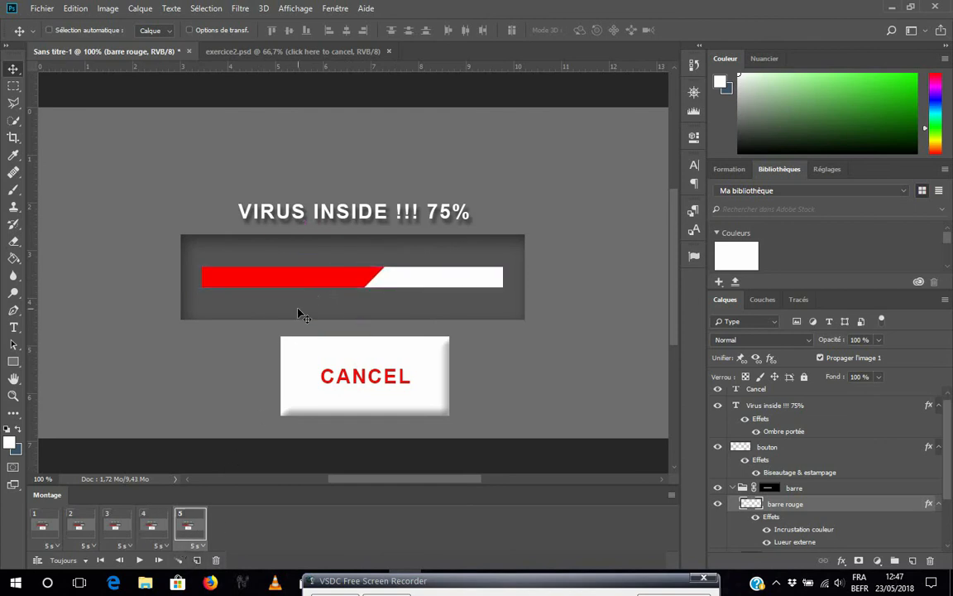
pyautogui.moveTo(330, 283); pyautogui.dragTo(301, 280)
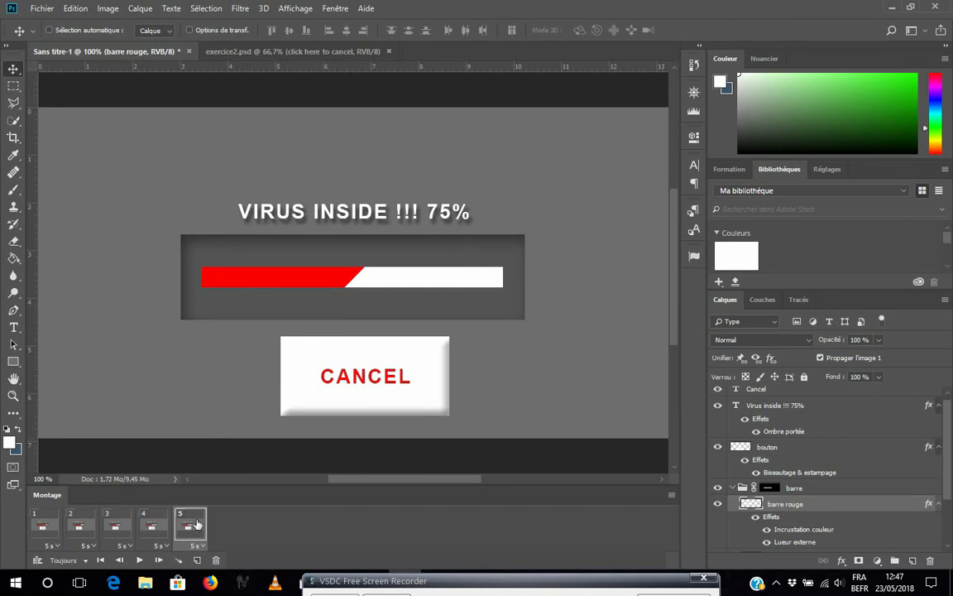
pyautogui.click(196, 562)
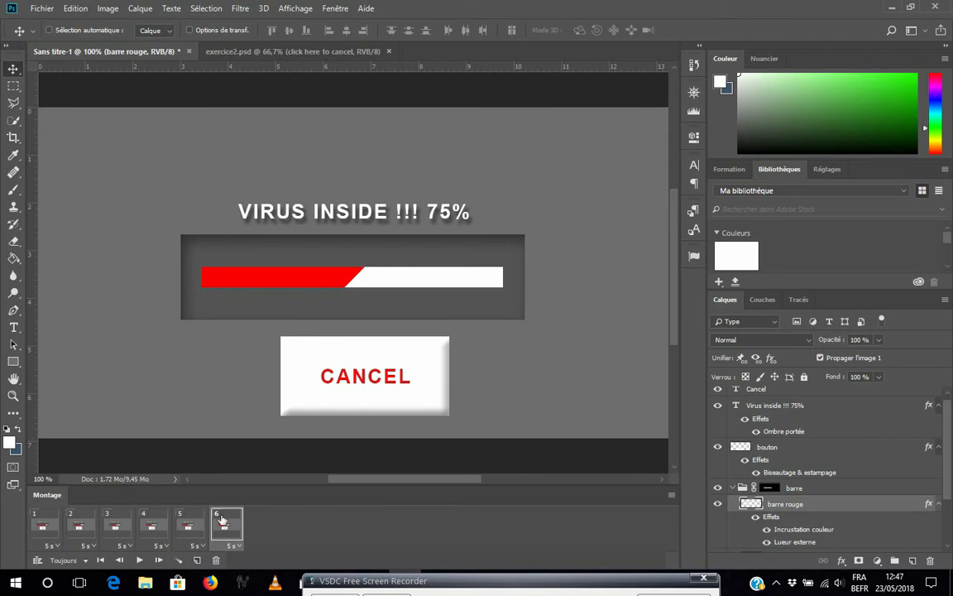
pyautogui.moveTo(320, 283); pyautogui.dragTo(287, 280)
pyautogui.click(197, 562)
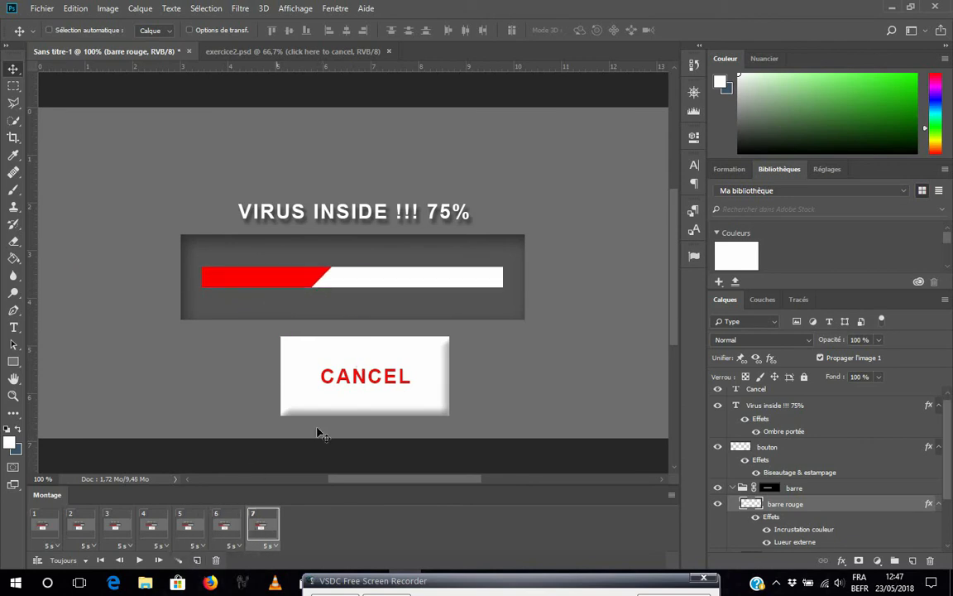
pyautogui.moveTo(288, 283); pyautogui.dragTo(270, 282)
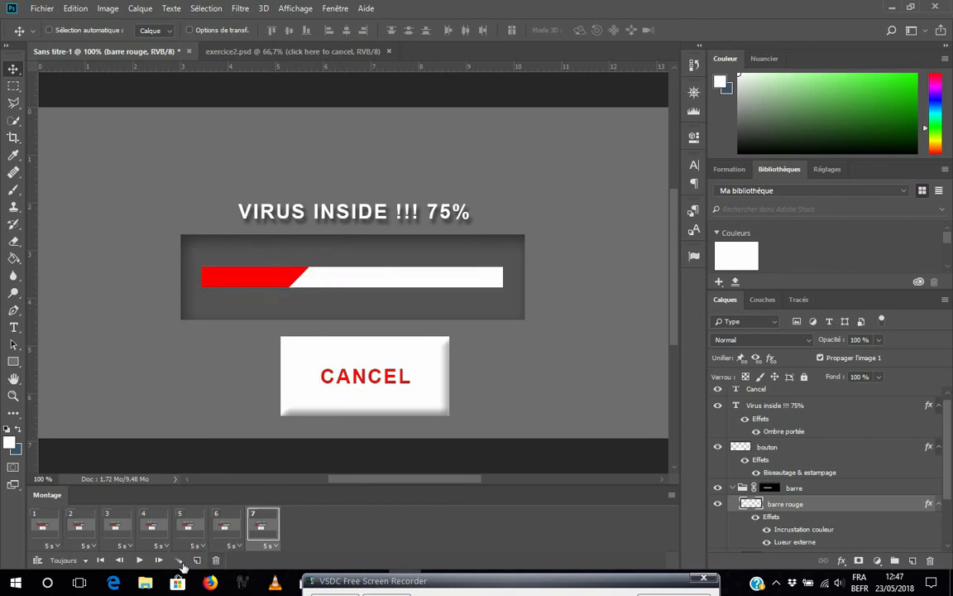
# Add frames 8 to 10, moving the red bar further left each time until it is fully outside the mask in frame 10
pyautogui.click(197, 562)
pyautogui.moveTo(262, 280); pyautogui.dragTo(235, 284)
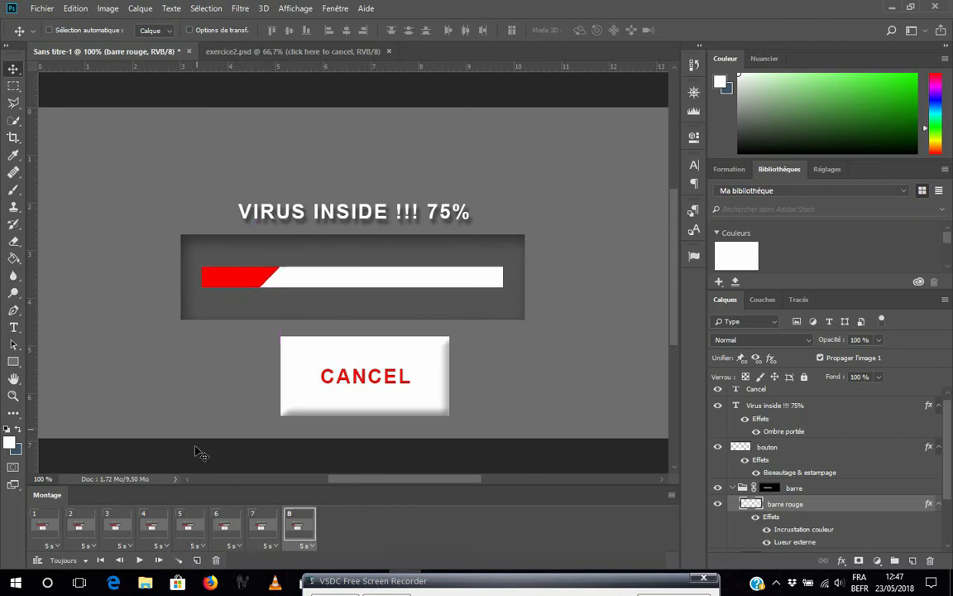
pyautogui.click(197, 562)
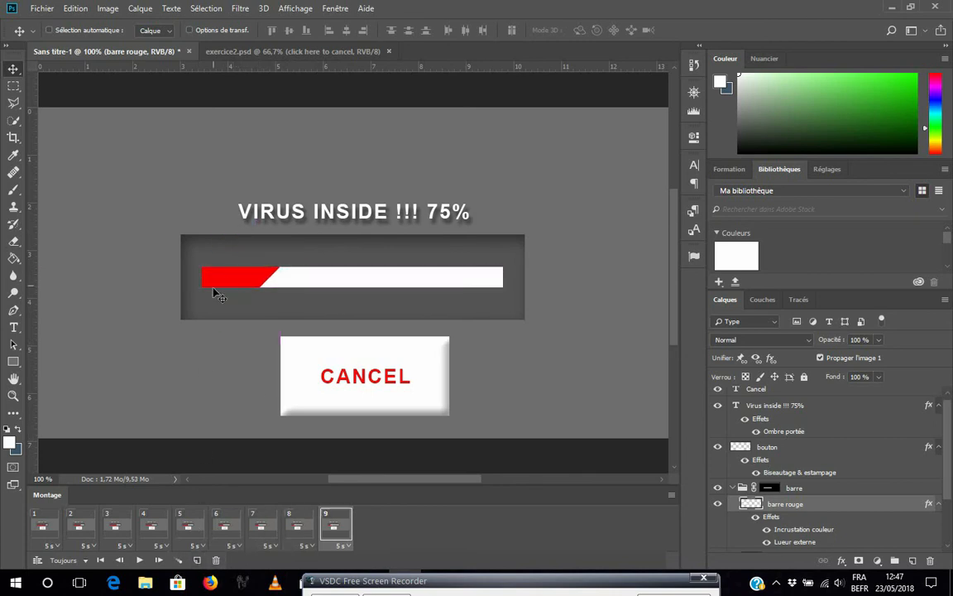
pyautogui.moveTo(250, 275); pyautogui.dragTo(222, 278)
pyautogui.click(197, 560)
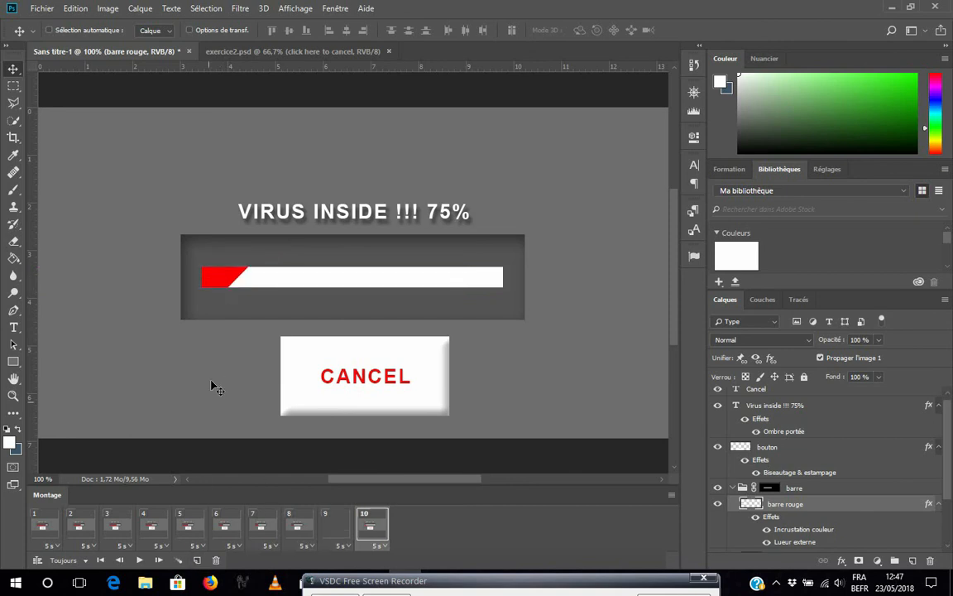
pyautogui.moveTo(227, 274); pyautogui.dragTo(164, 274)
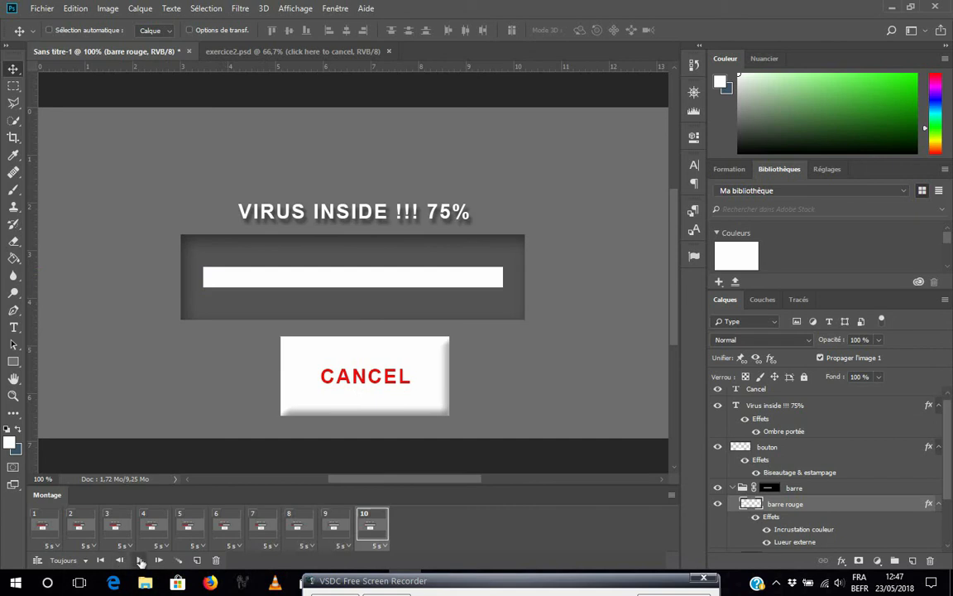
# Play the frame animation on the canvas and stop it
pyautogui.click(138, 560)
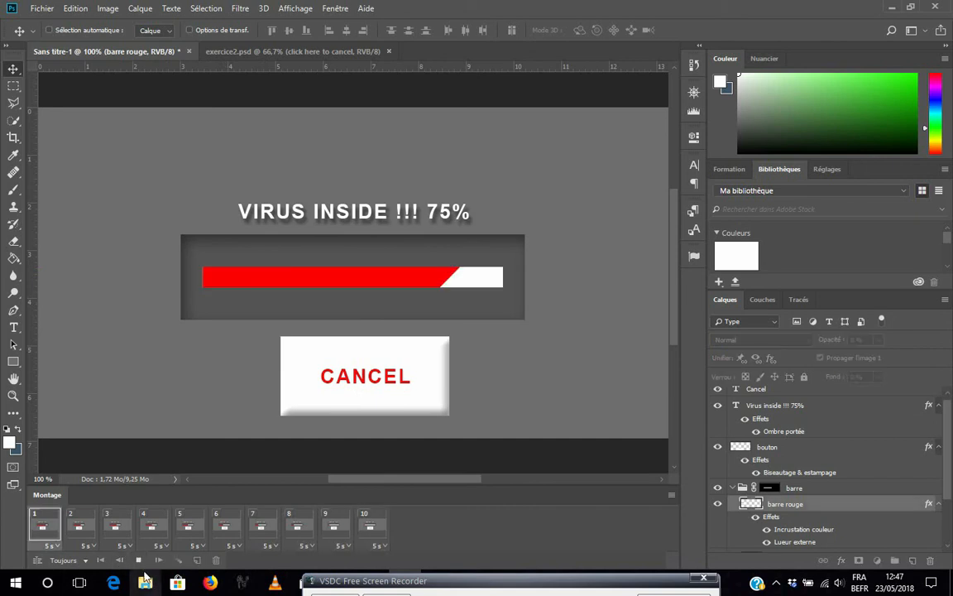
pyautogui.click(139, 560)
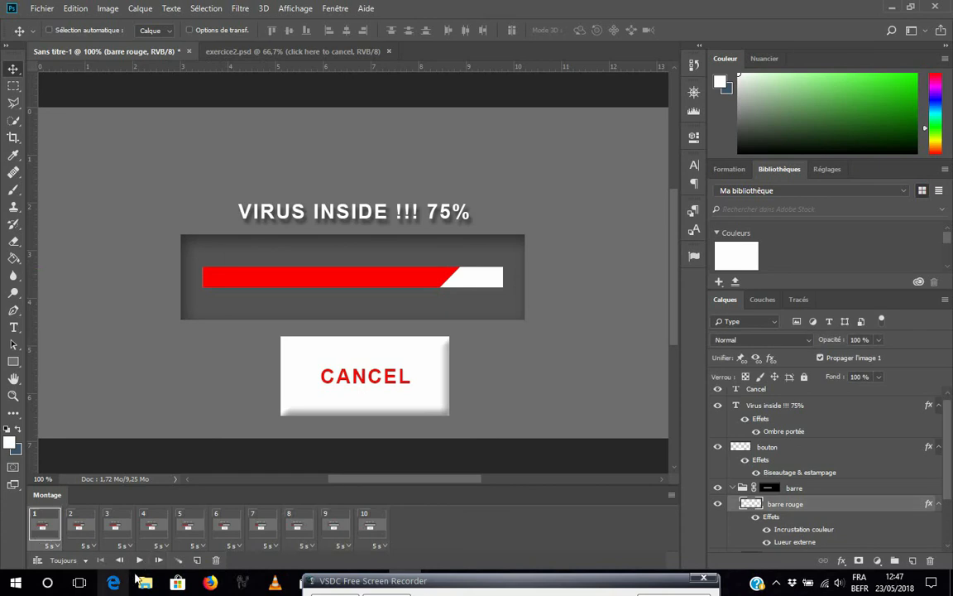
pyautogui.click(138, 561)
pyautogui.click(139, 561)
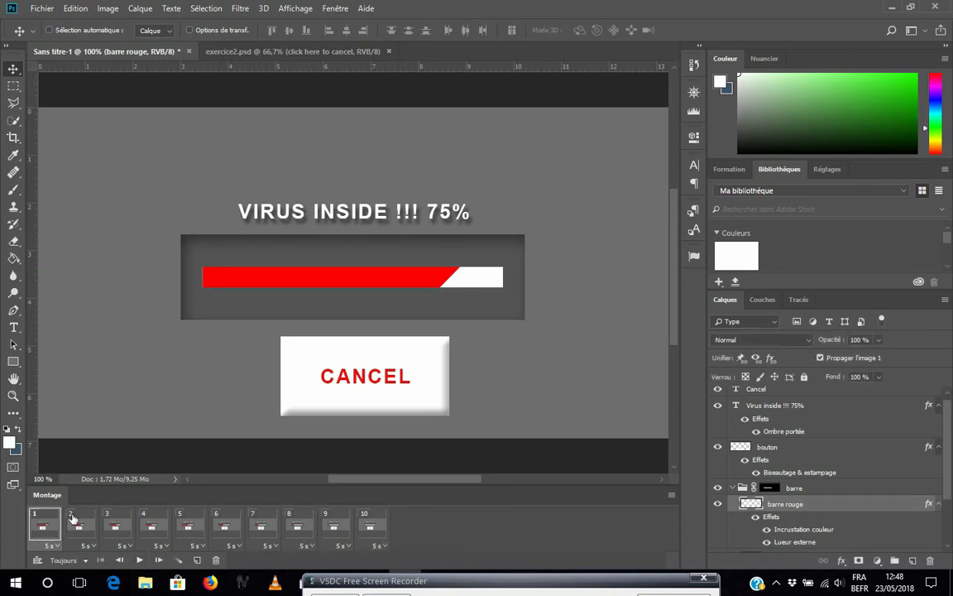
# Go through frames 2 to 10 one by one to examine the red bar's movement
pyautogui.click(81, 530)
pyautogui.click(128, 532)
pyautogui.click(155, 533)
pyautogui.click(192, 532)
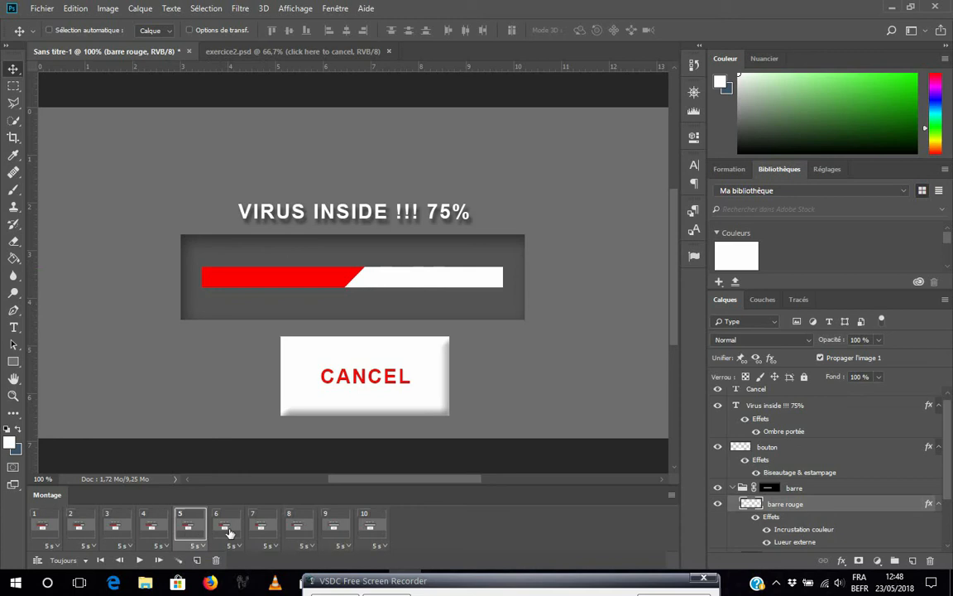
pyautogui.click(228, 532)
pyautogui.click(265, 531)
pyautogui.click(291, 530)
pyautogui.click(327, 530)
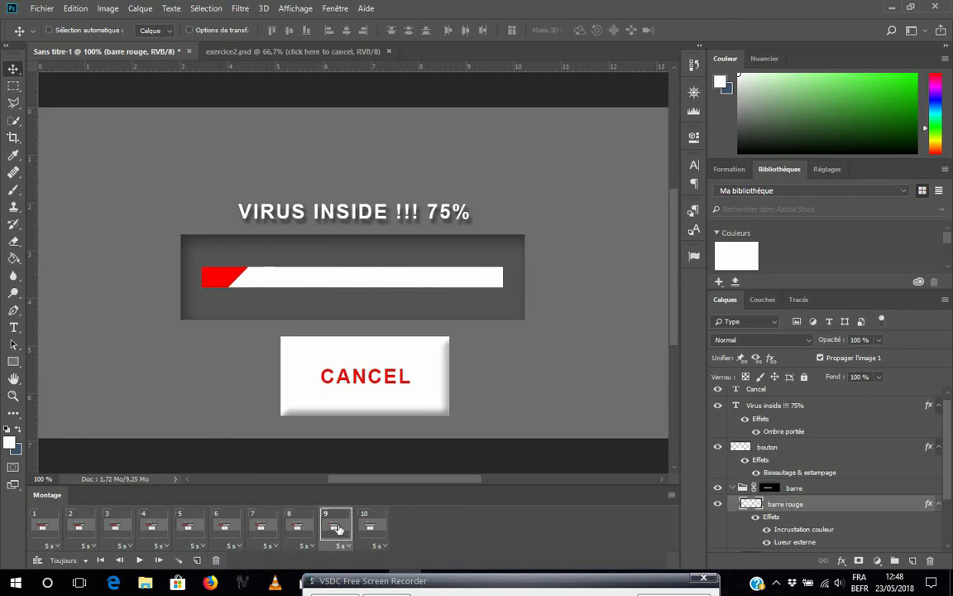
pyautogui.click(371, 531)
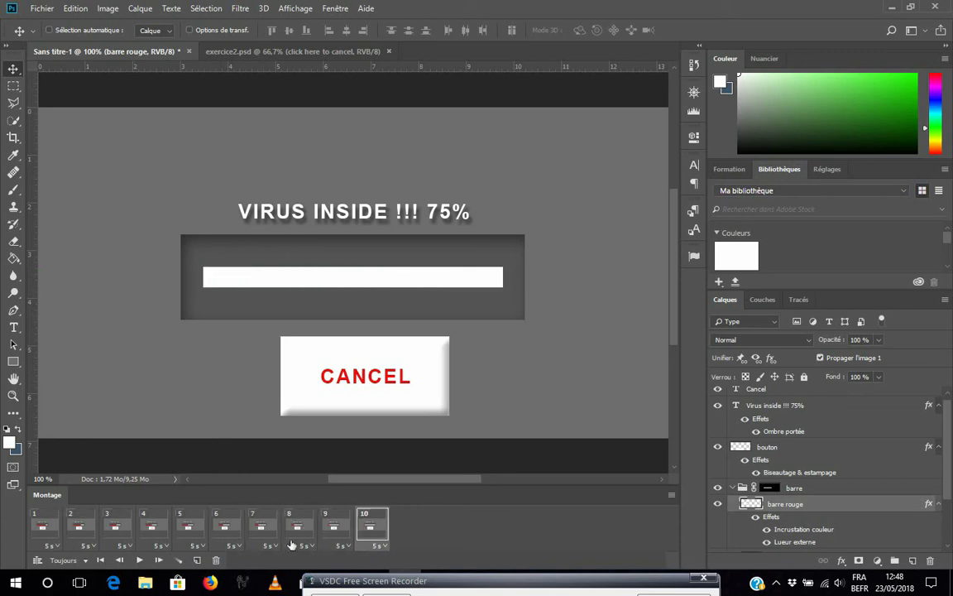
# Preview the frame animation at its current timing and examine the available looping options
pyautogui.click(141, 560)
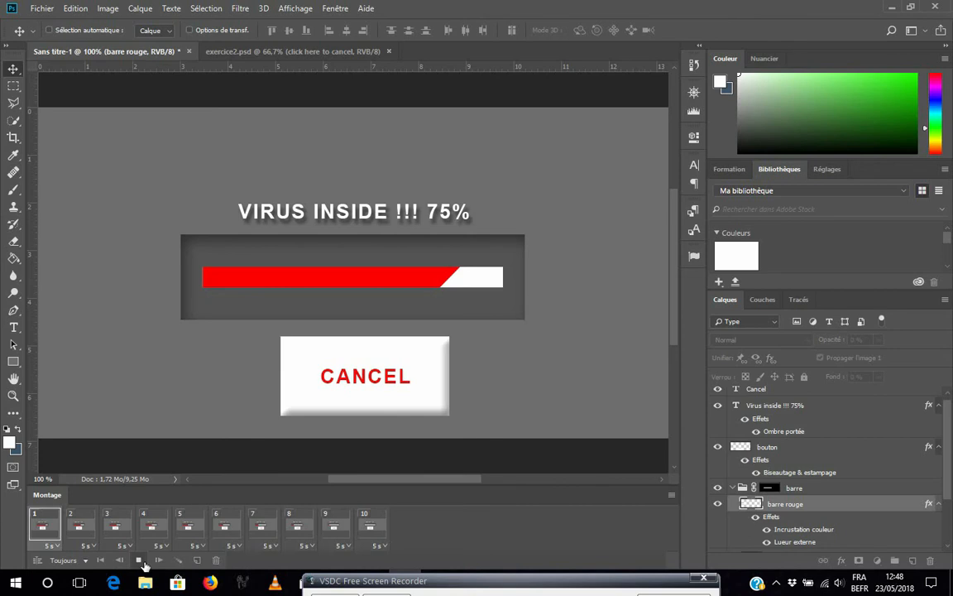
pyautogui.click(141, 561)
pyautogui.click(79, 561)
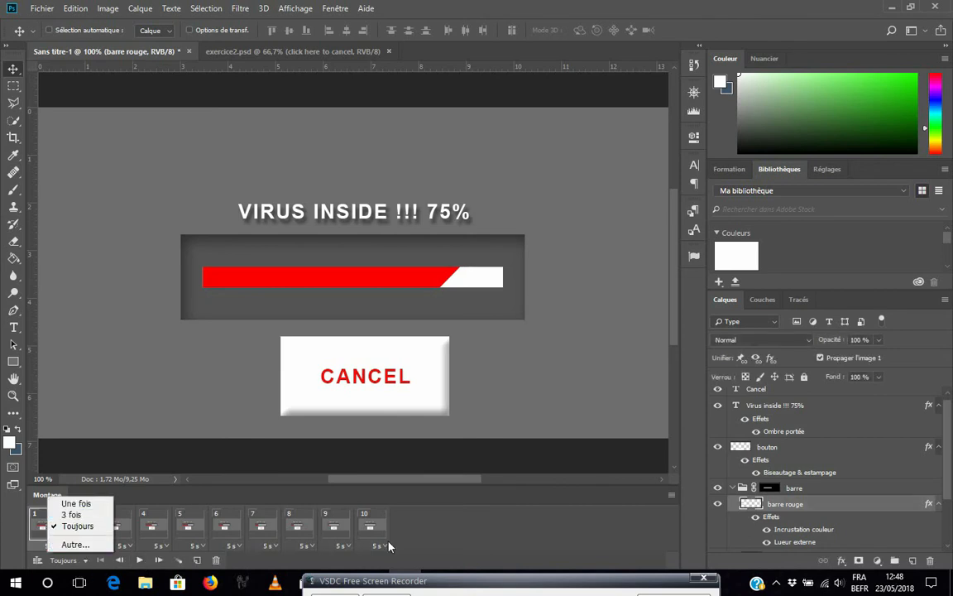
pyautogui.click(465, 542)
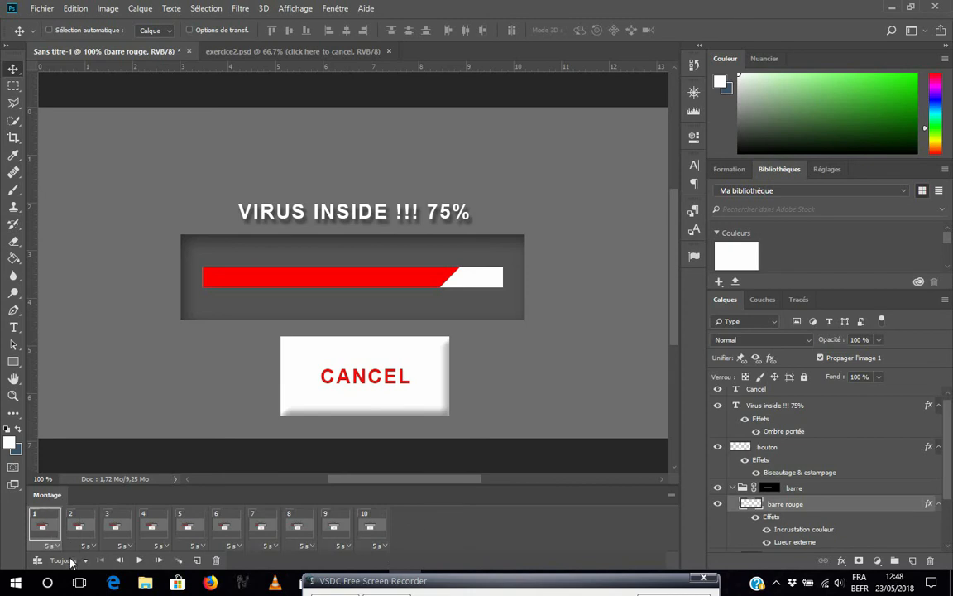
pyautogui.click(139, 561)
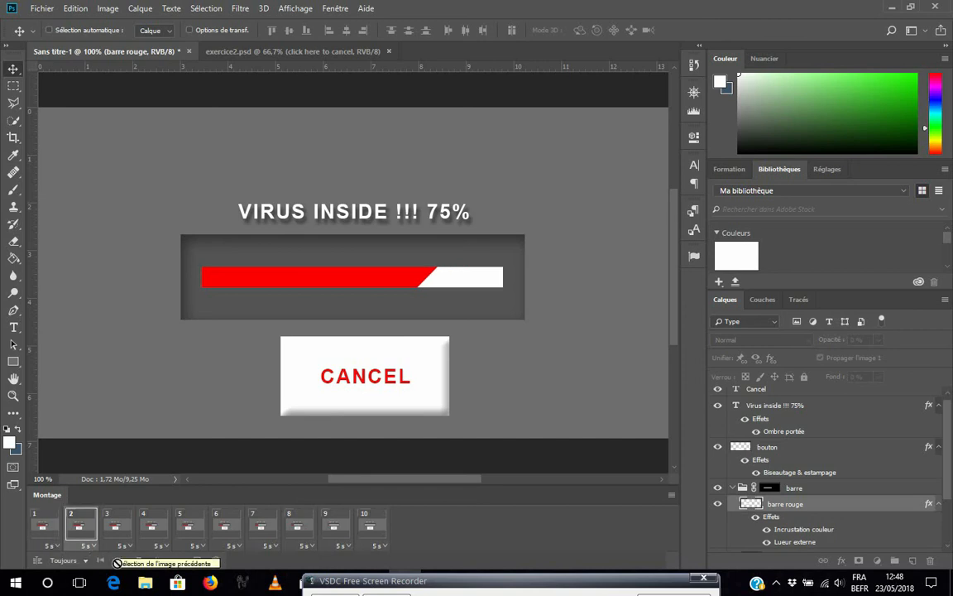
pyautogui.click(139, 561)
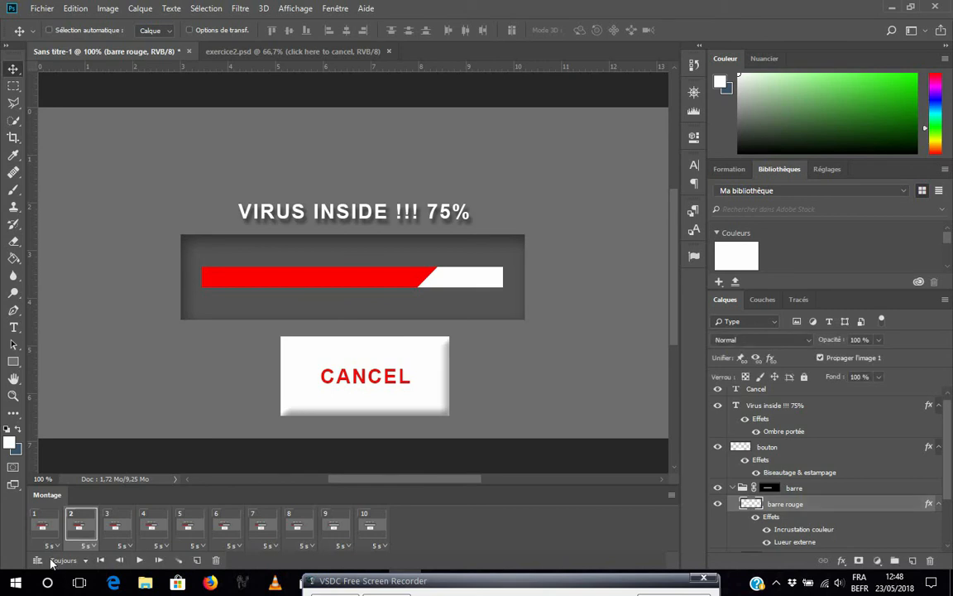
# Set the display delay of frames 1 to 5 to 0.1 second each
pyautogui.click(51, 547)
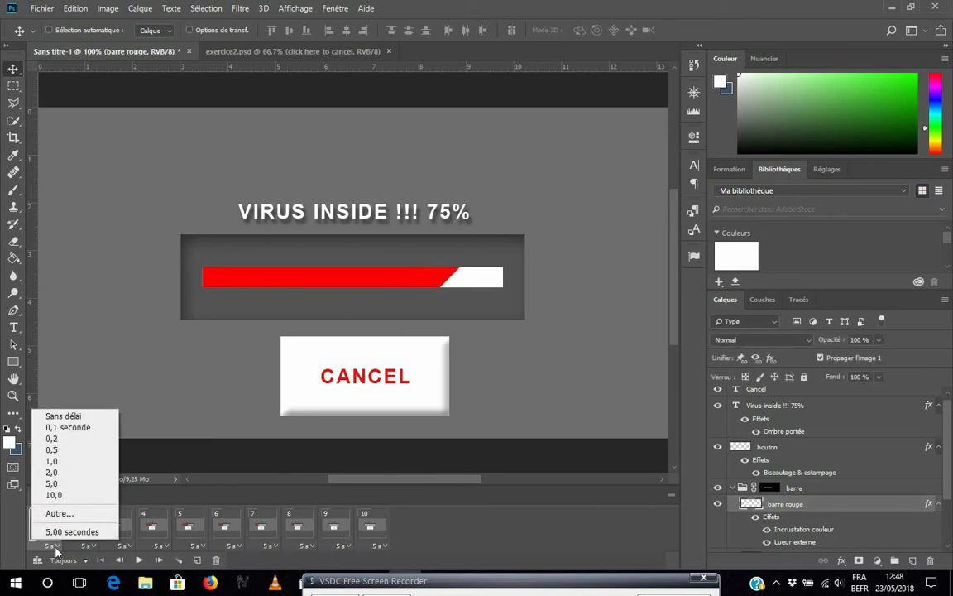
pyautogui.click(68, 429)
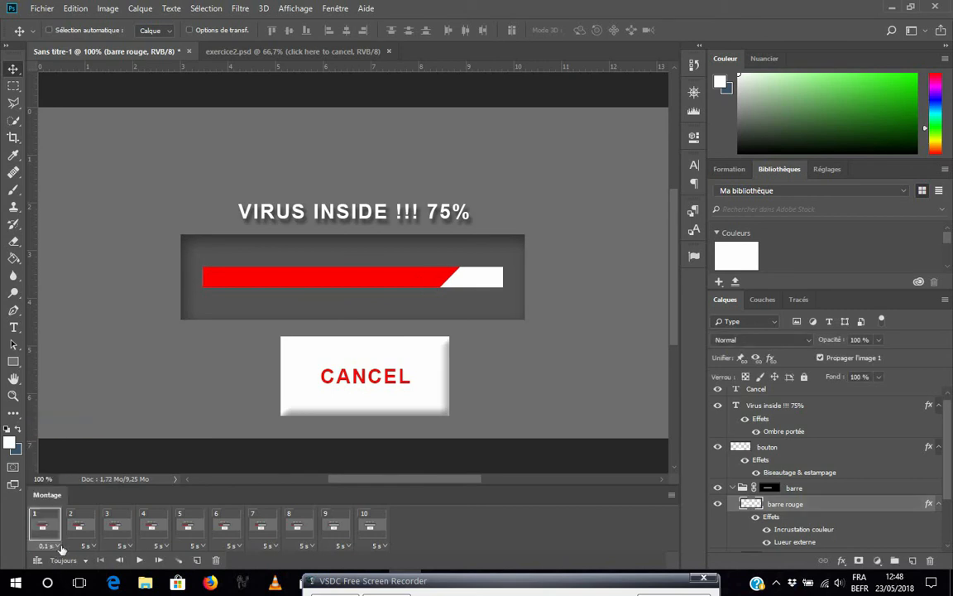
pyautogui.click(85, 547)
pyautogui.click(95, 427)
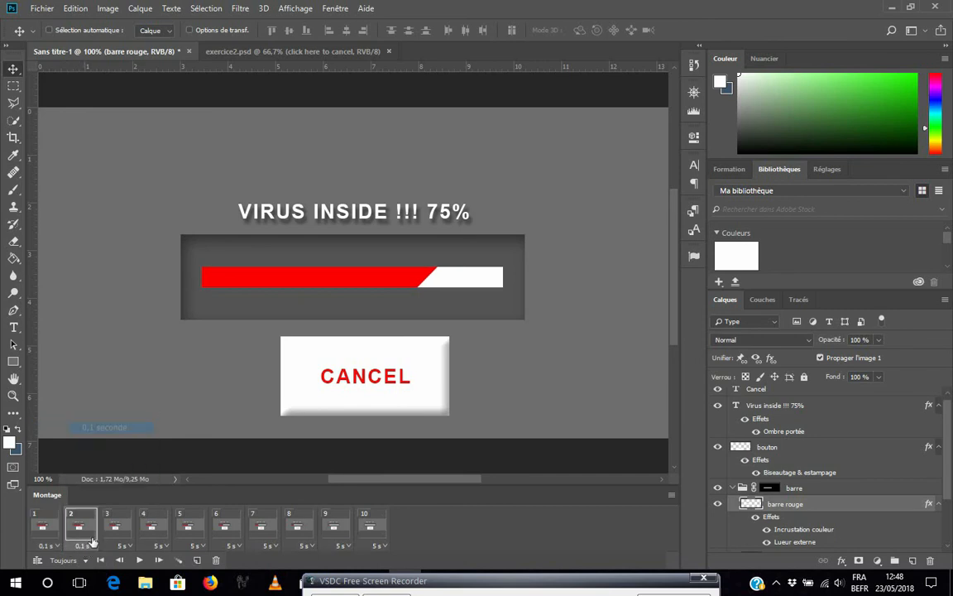
pyautogui.click(123, 546)
pyautogui.click(128, 427)
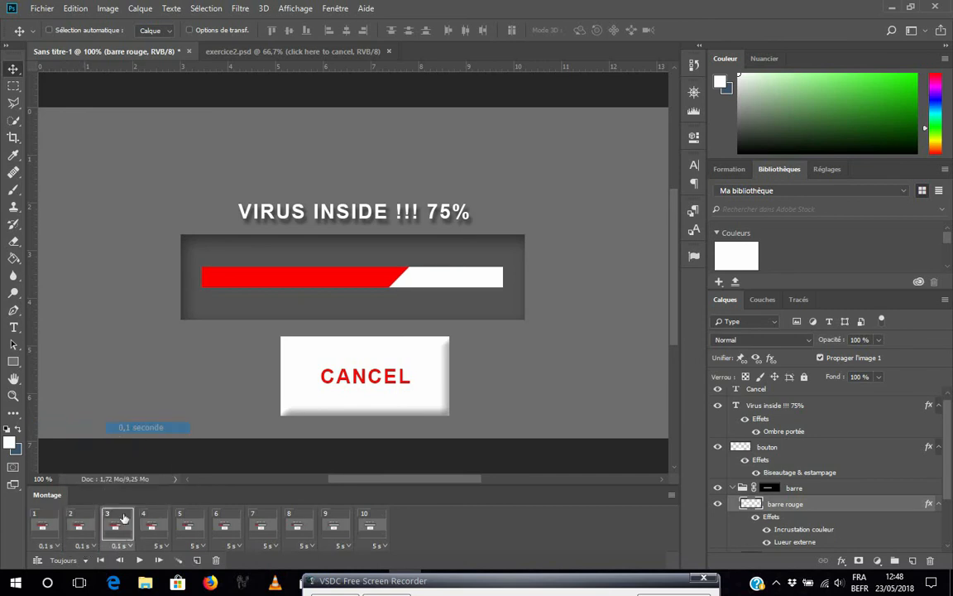
pyautogui.click(159, 546)
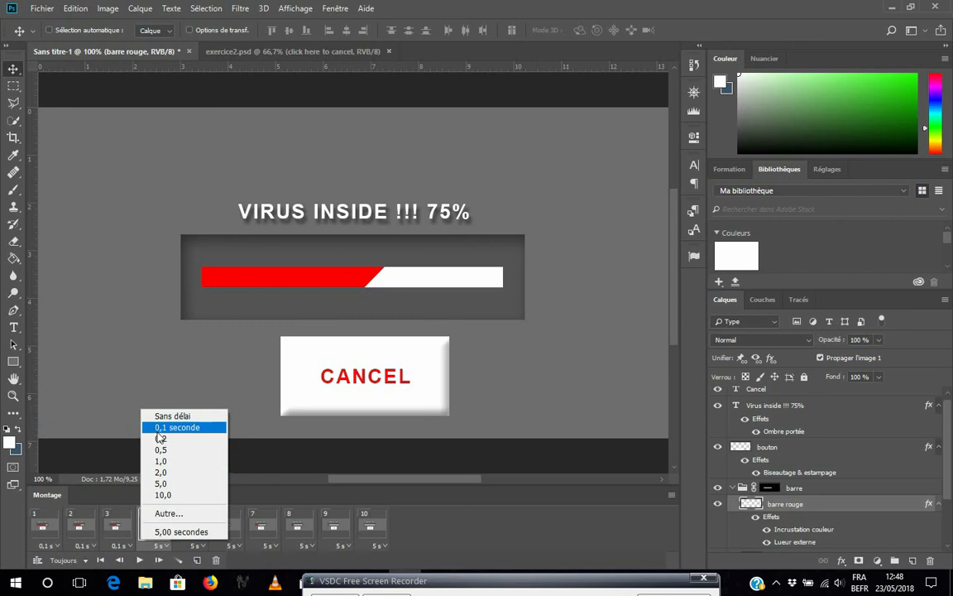
pyautogui.click(162, 426)
pyautogui.click(192, 546)
pyautogui.click(199, 427)
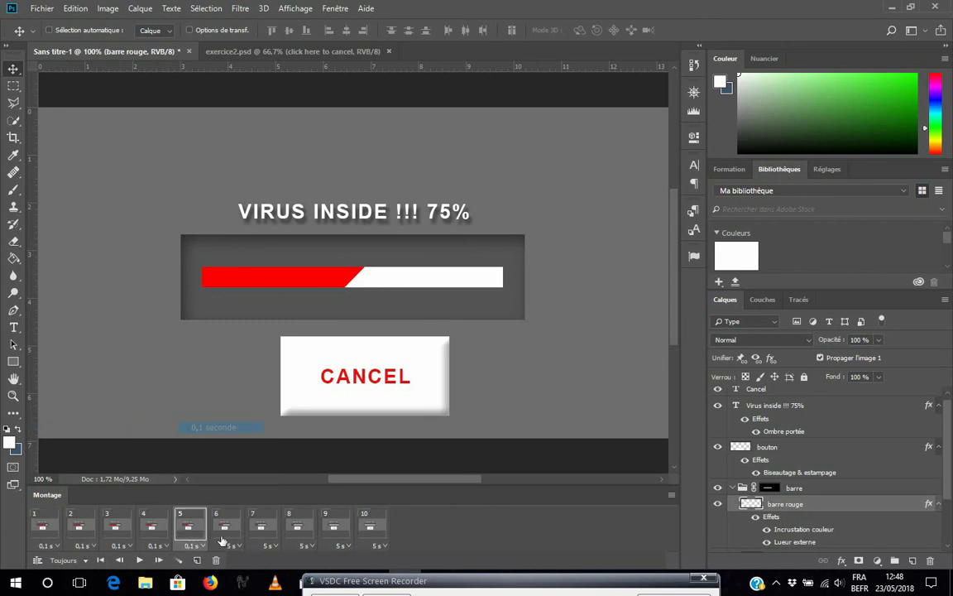
# Set the display delay of frames 6 to 10 to 0.1 second each and play the animation
pyautogui.click(231, 547)
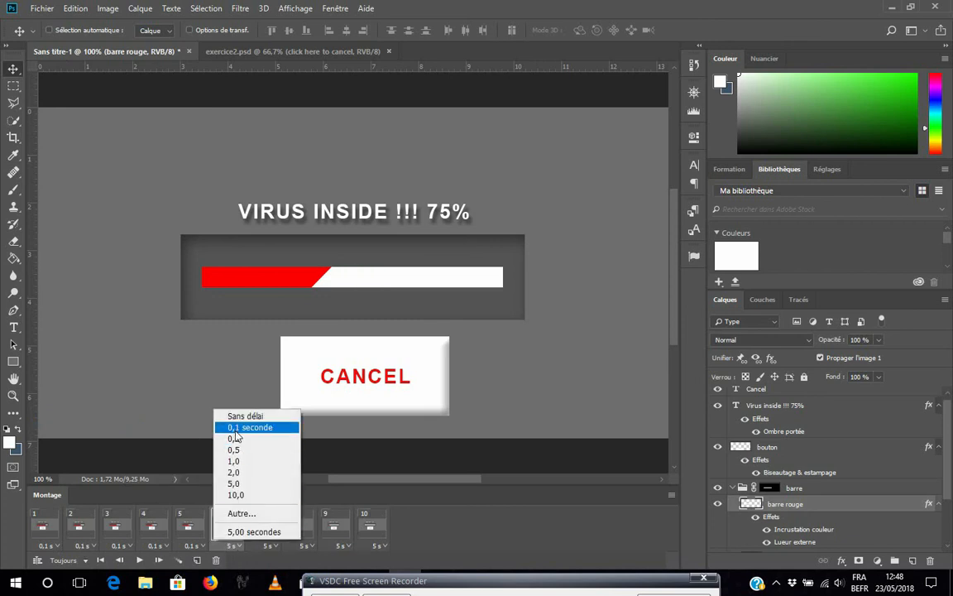
pyautogui.click(244, 427)
pyautogui.click(265, 546)
pyautogui.click(265, 427)
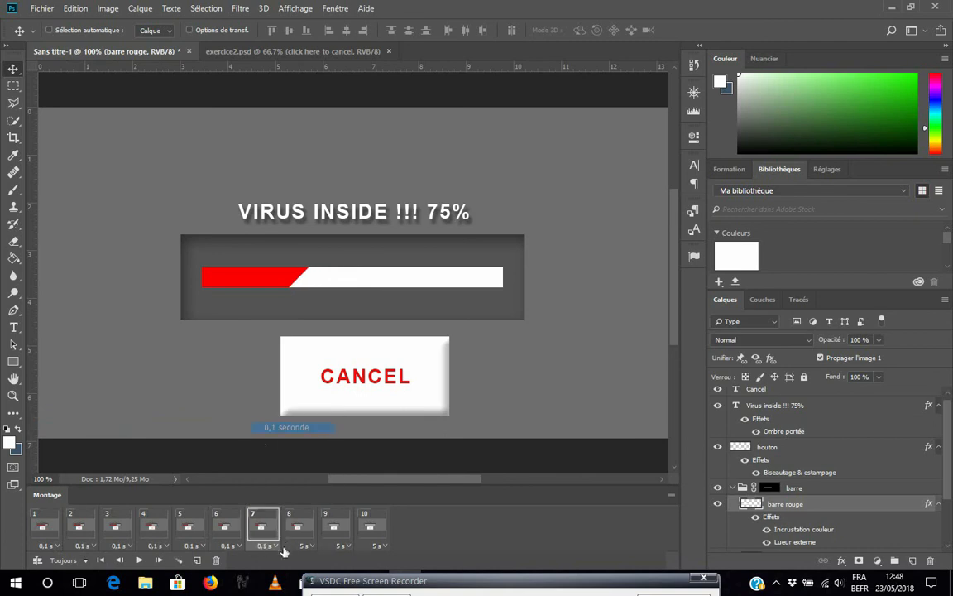
pyautogui.click(302, 546)
pyautogui.click(301, 427)
pyautogui.click(339, 546)
pyautogui.click(339, 546)
pyautogui.click(339, 439)
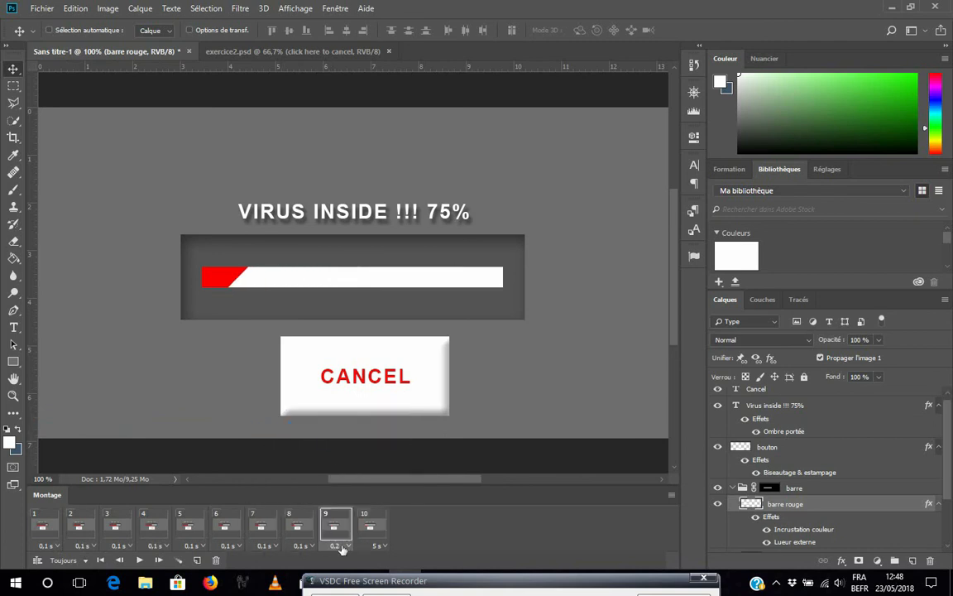
pyautogui.click(340, 546)
pyautogui.click(342, 427)
pyautogui.click(375, 546)
pyautogui.click(383, 426)
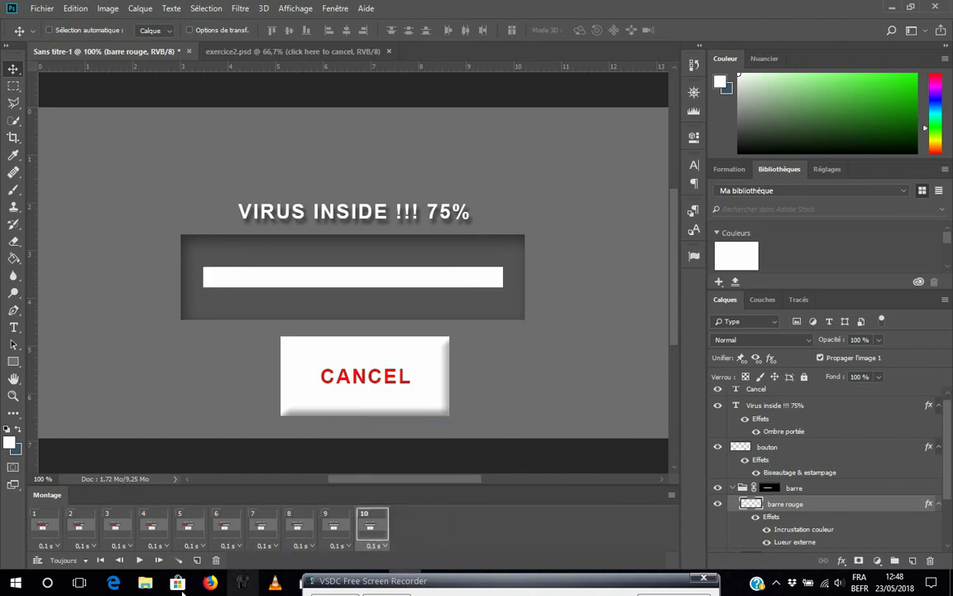
pyautogui.click(140, 561)
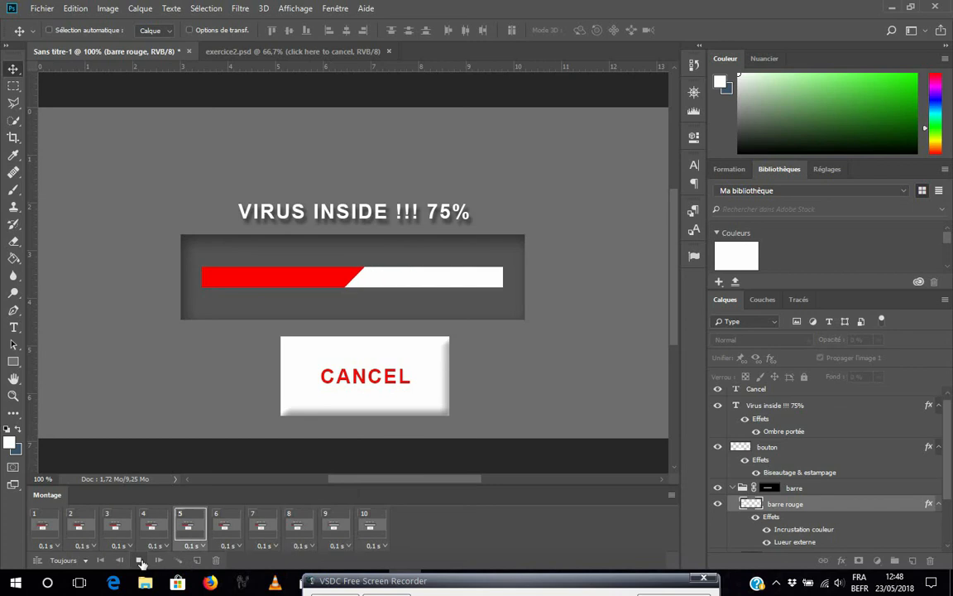